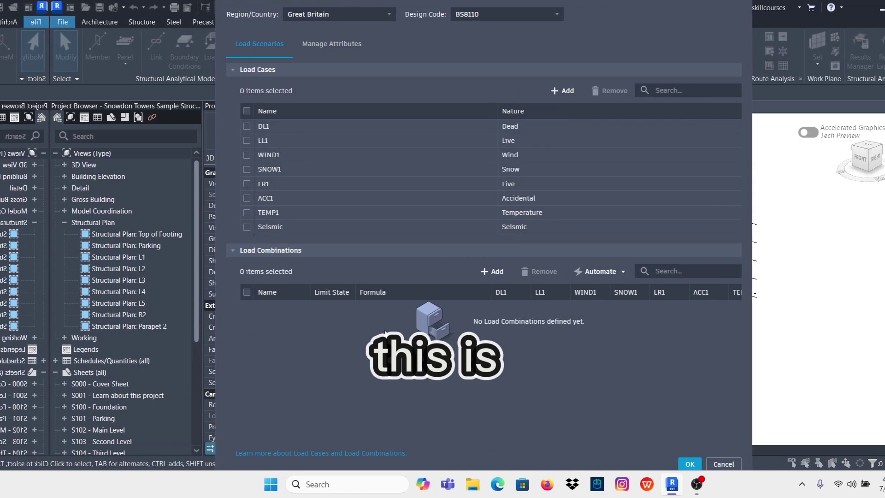
# Add a load combination row, select it and remove it again
pyautogui.click(469, 271)
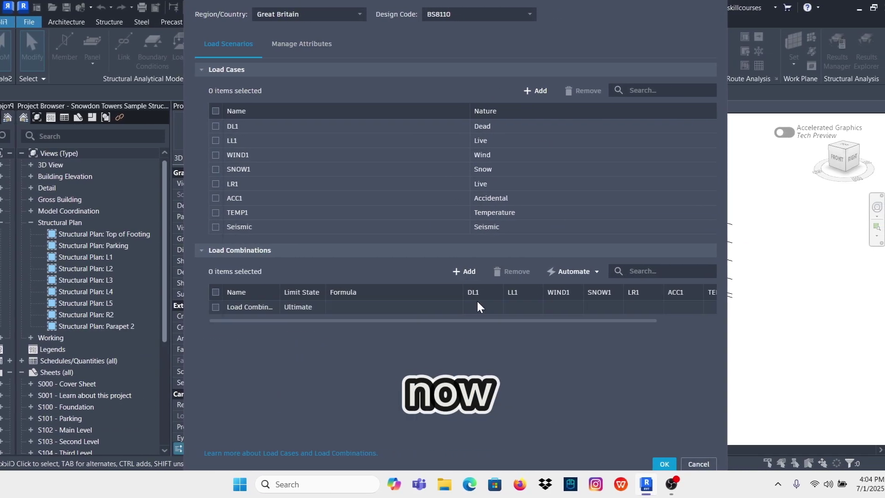
pyautogui.click(221, 306)
pyautogui.click(516, 271)
# Open the automated load combinations for the selected load cases and select a ULS combination in the list
pyautogui.click(576, 271)
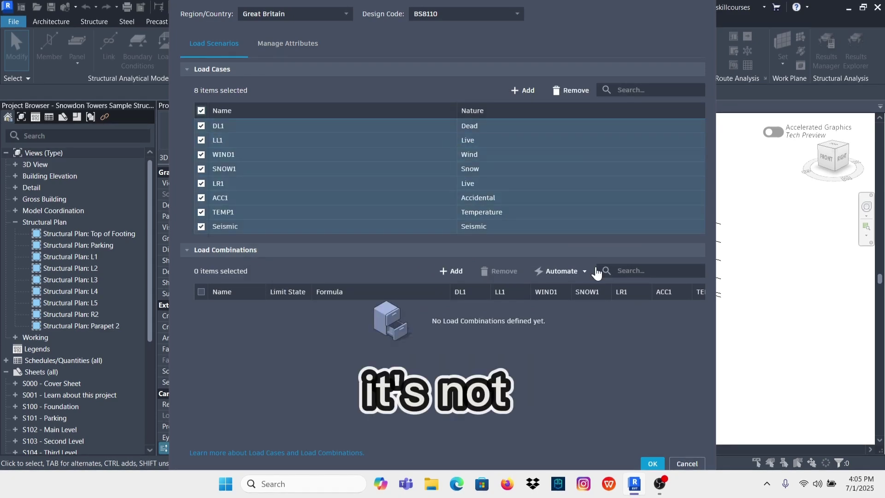
pyautogui.click(594, 272)
pyautogui.moveTo(399, 128); pyautogui.dragTo(471, 178)
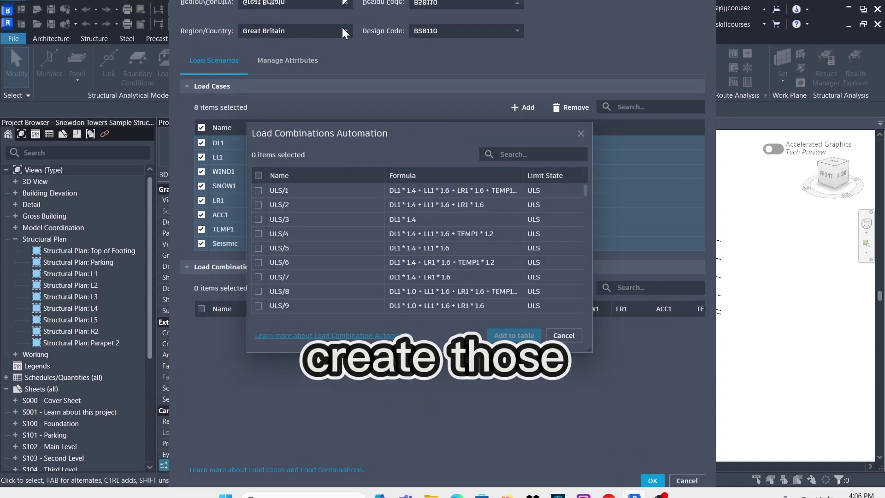
pyautogui.click(259, 187)
pyautogui.scroll(-10, 387, 248)
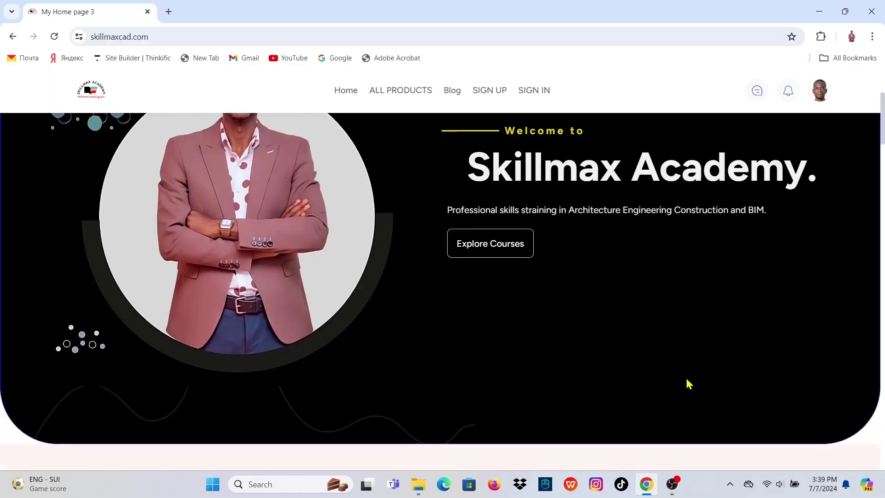
# Browse the Skillmax Academy home page in the browser, from the course categories to the Frequently Asked Questions
pyautogui.scroll(-3, 688, 383)
pyautogui.scroll(-15, 688, 384)
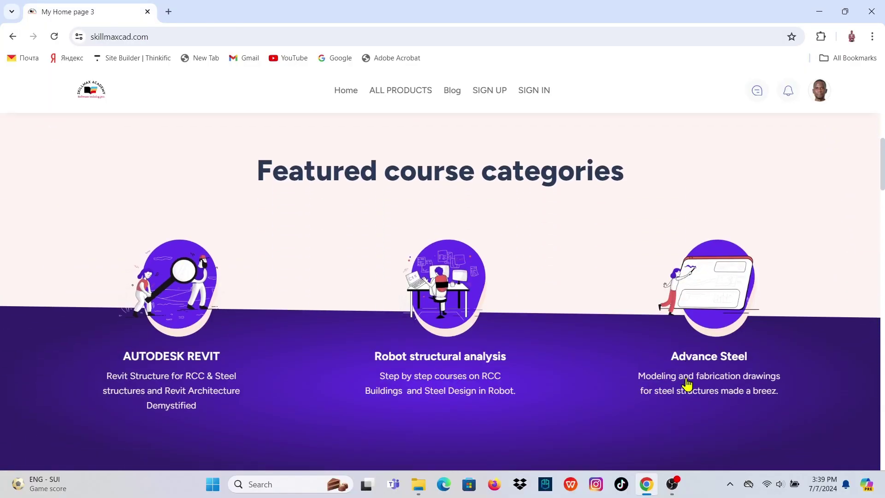
pyautogui.scroll(-15, 689, 383)
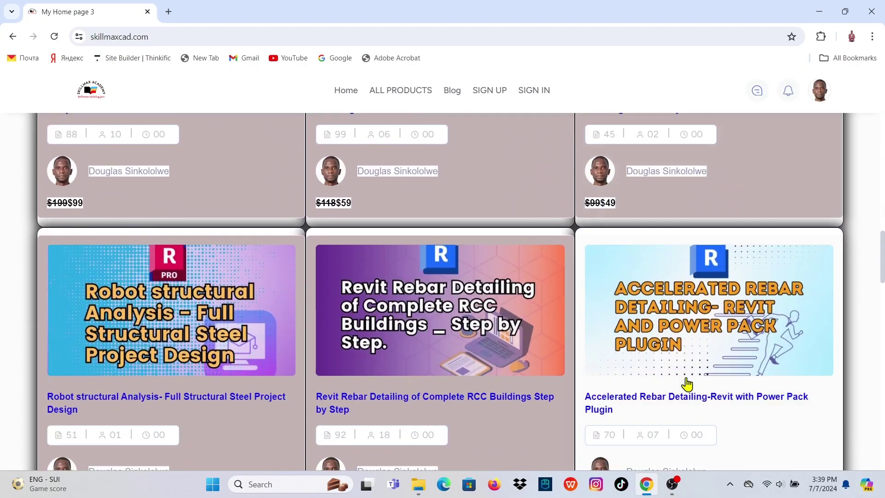
pyautogui.scroll(-15, 689, 384)
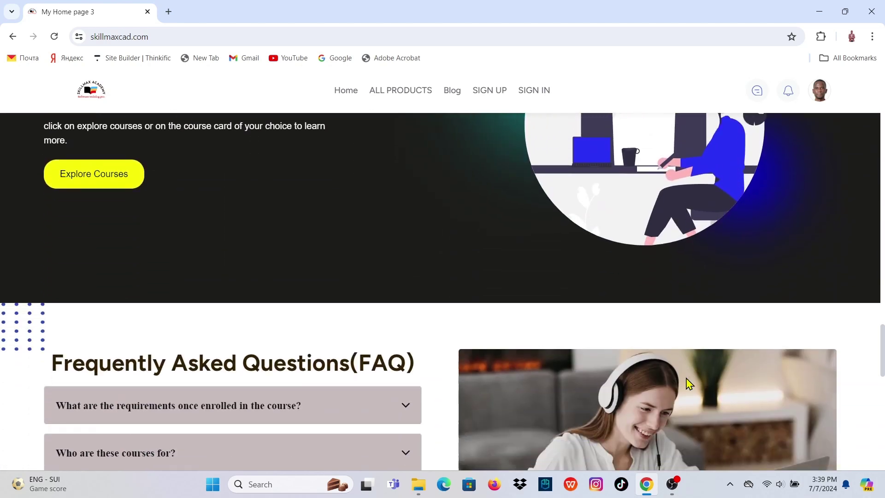
pyautogui.scroll(-4, 689, 384)
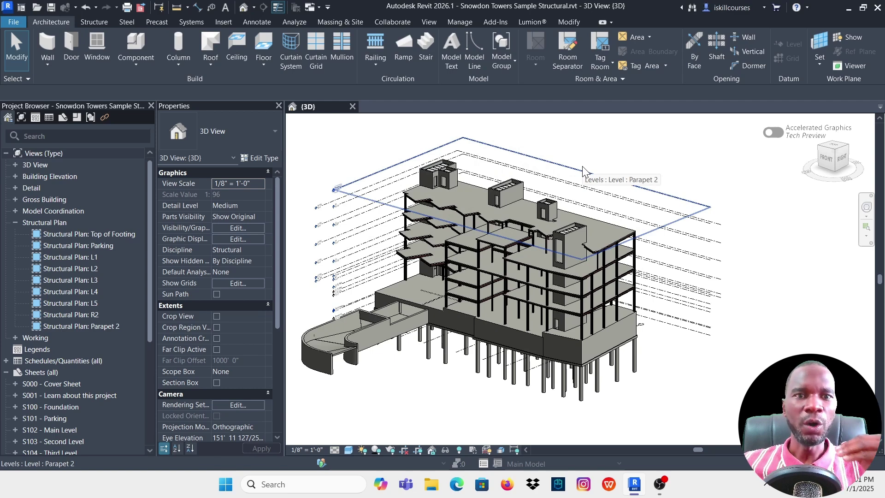
# Open the Load Cases and Combinations settings in Revit and set the region to Great Britain
pyautogui.click(295, 22)
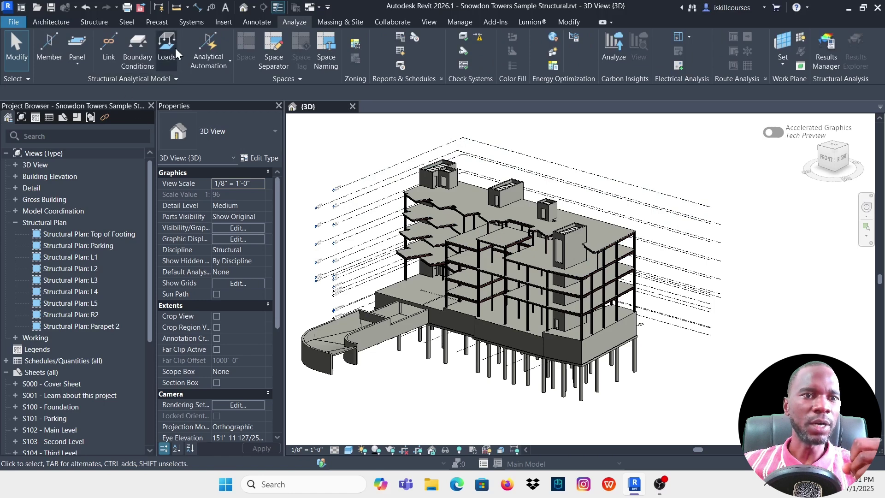
pyautogui.click(175, 79)
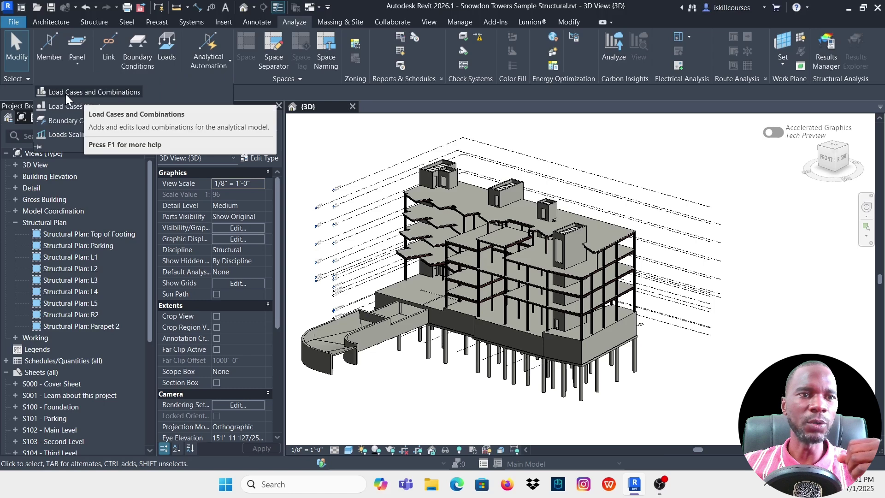
pyautogui.click(113, 91)
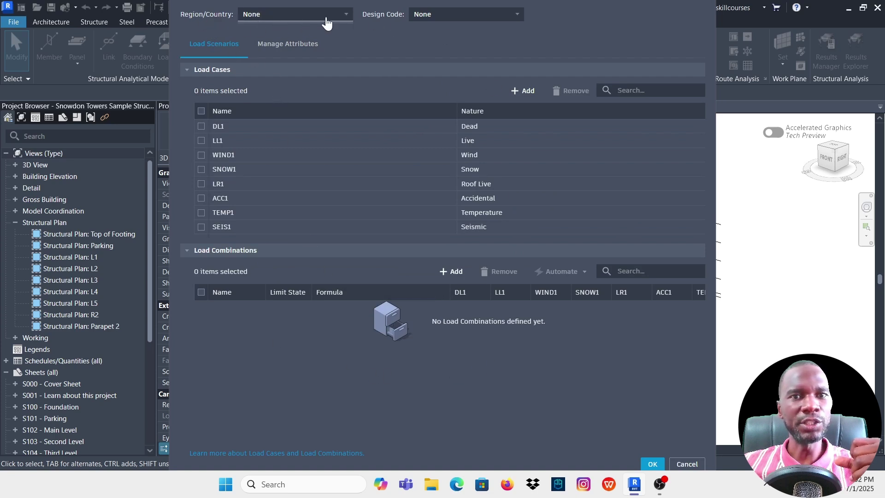
pyautogui.click(344, 18)
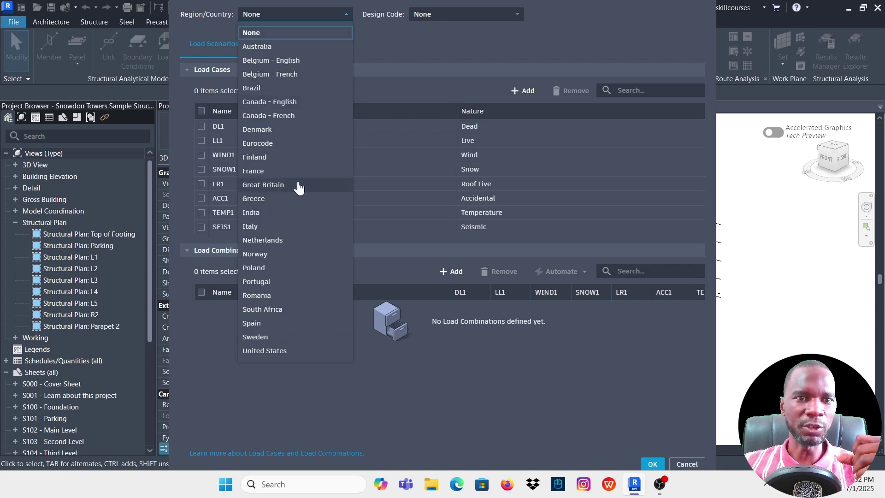
pyautogui.click(269, 186)
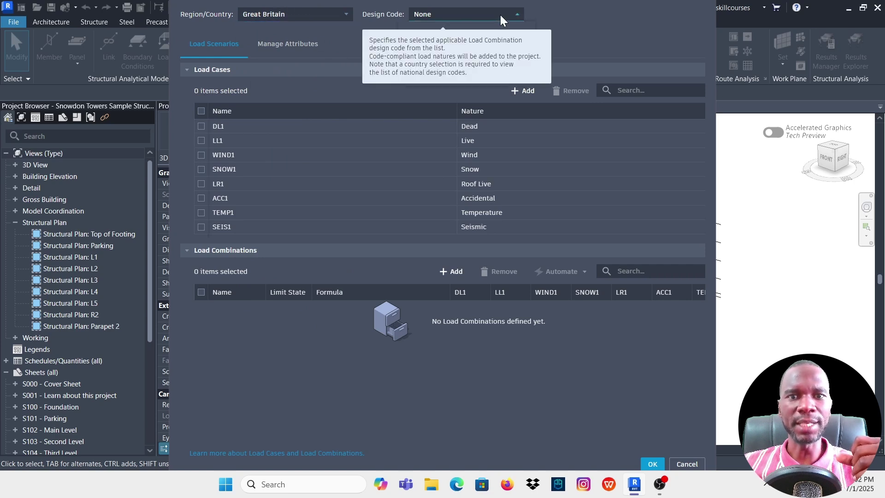
# Set the design code for the load combinations to BS8110
pyautogui.click(479, 15)
pyautogui.click(479, 14)
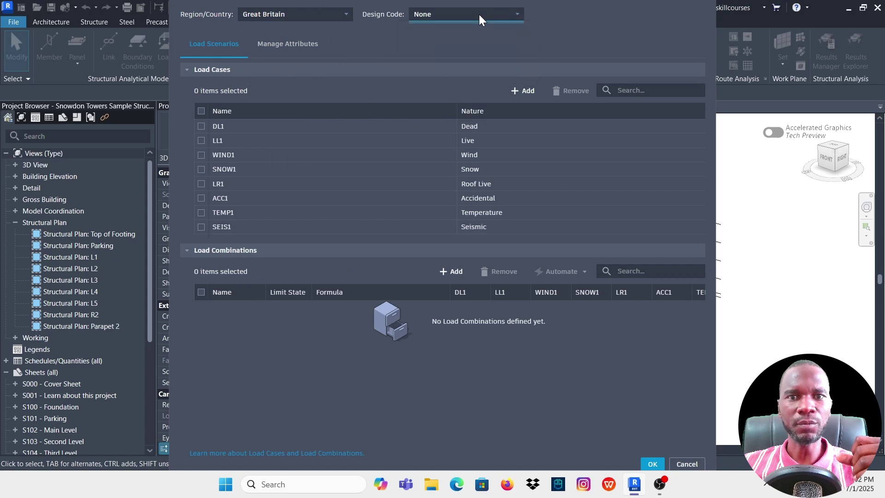
pyautogui.click(479, 15)
pyautogui.click(480, 13)
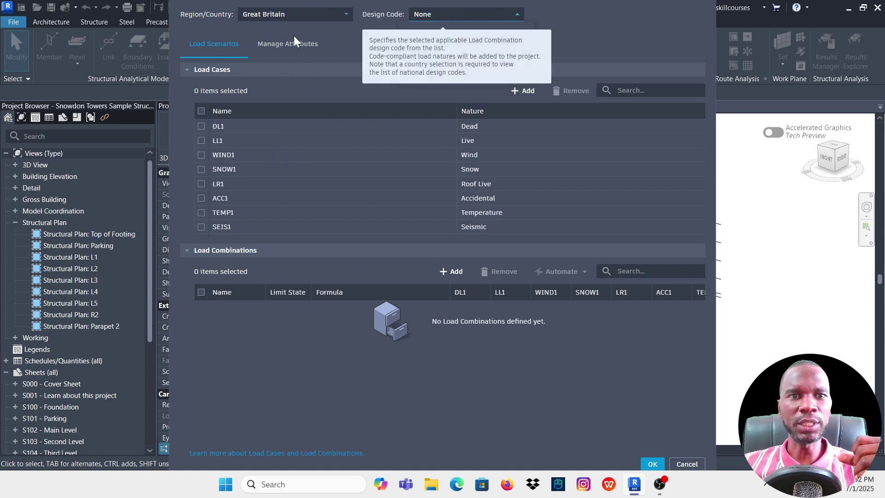
pyautogui.click(491, 12)
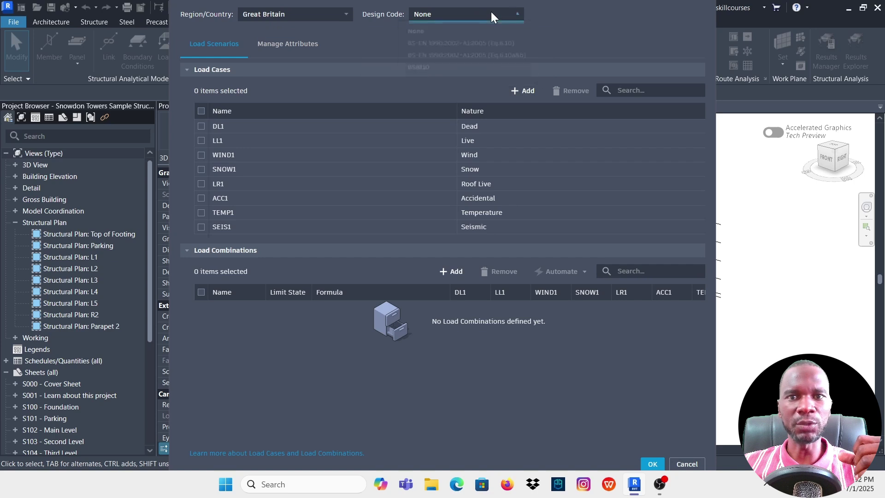
pyautogui.click(491, 12)
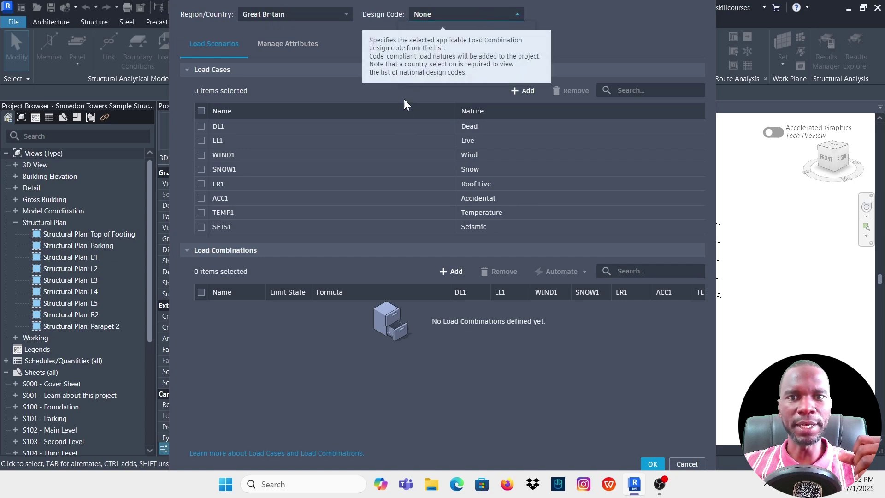
pyautogui.click(449, 13)
pyautogui.click(449, 13)
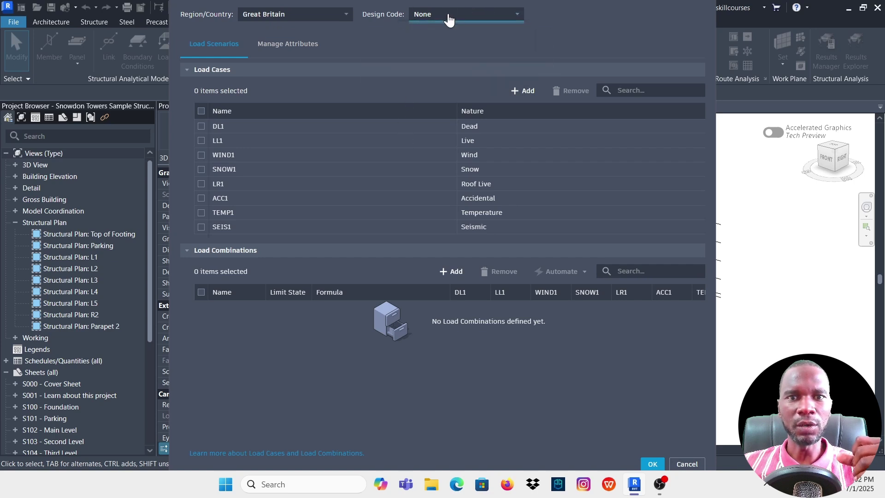
pyautogui.click(448, 13)
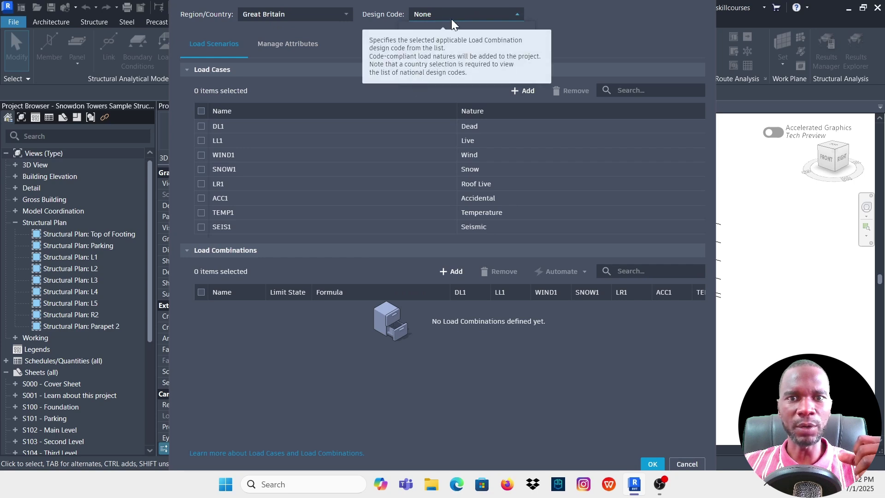
pyautogui.click(421, 14)
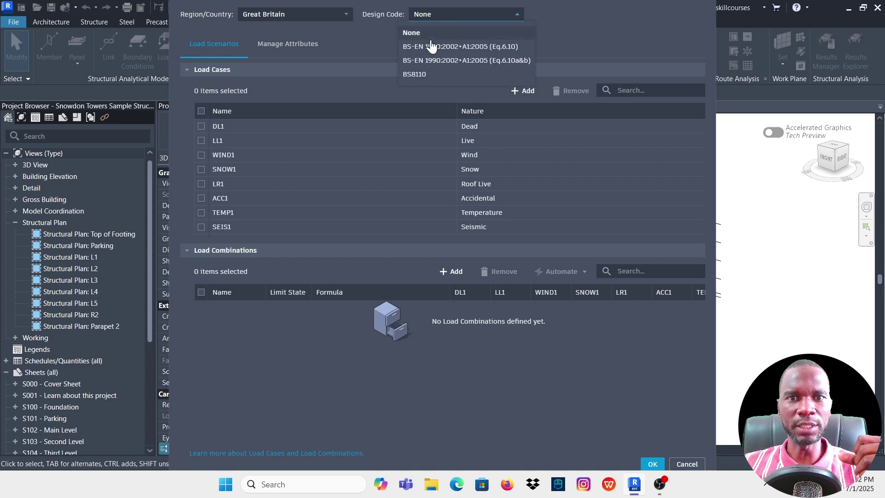
pyautogui.click(445, 12)
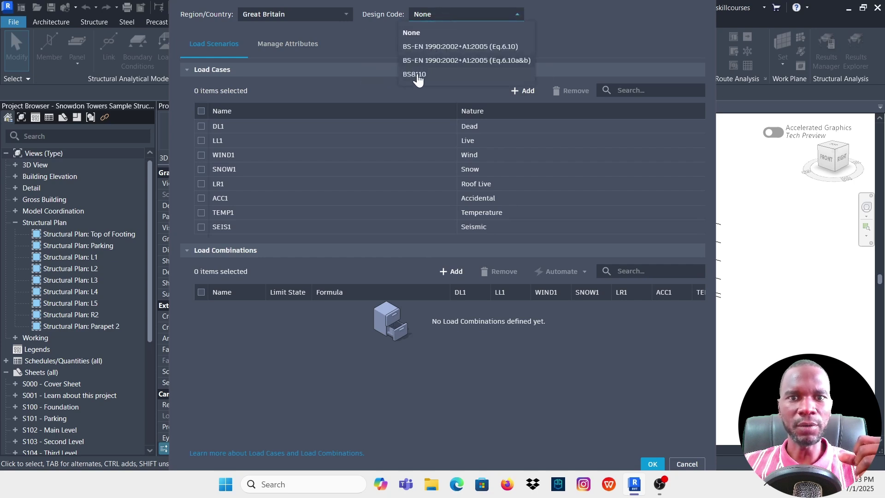
pyautogui.click(418, 77)
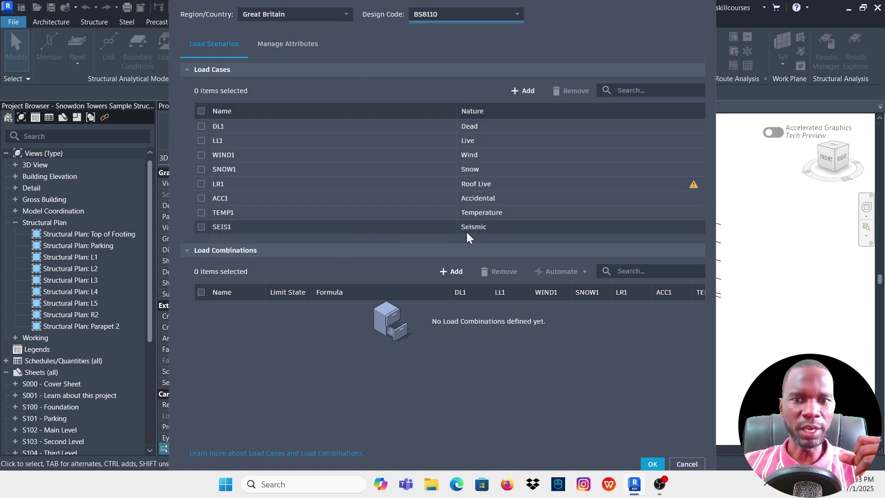
# Remove the SEIS1 load case from the load cases table
pyautogui.click(201, 226)
pyautogui.click(201, 227)
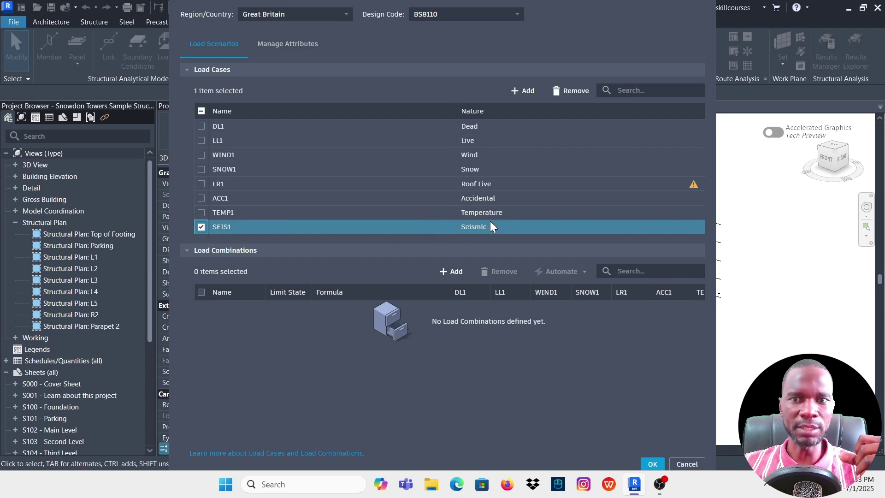
pyautogui.click(573, 91)
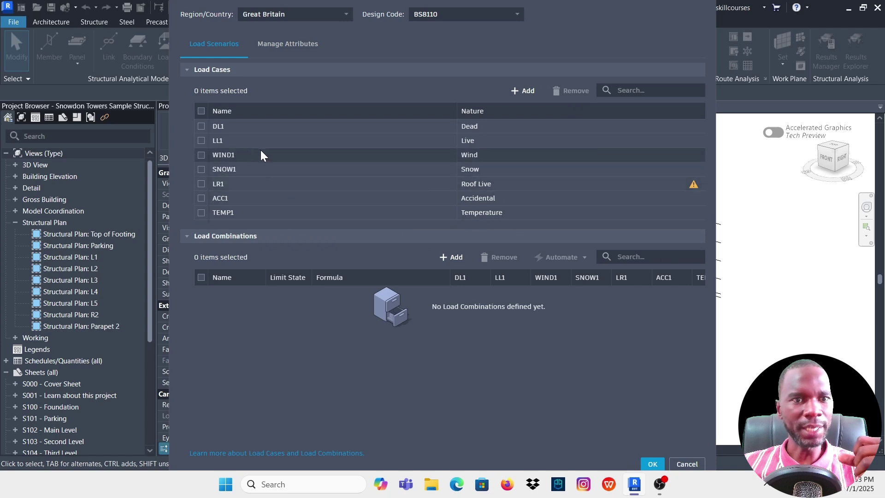
# Add a new load case, name it Seismic and set its nature to Seismic
pyautogui.click(526, 90)
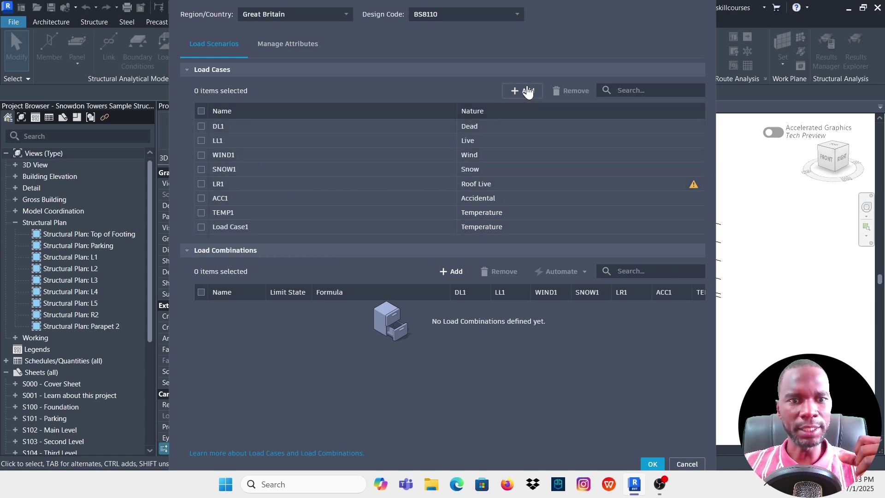
pyautogui.doubleClick(245, 227)
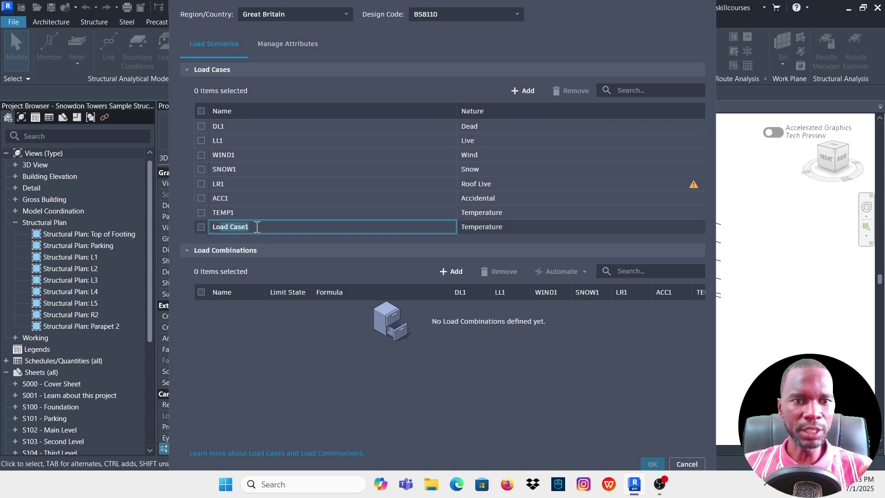
pyautogui.moveTo(265, 230); pyautogui.dragTo(204, 229)
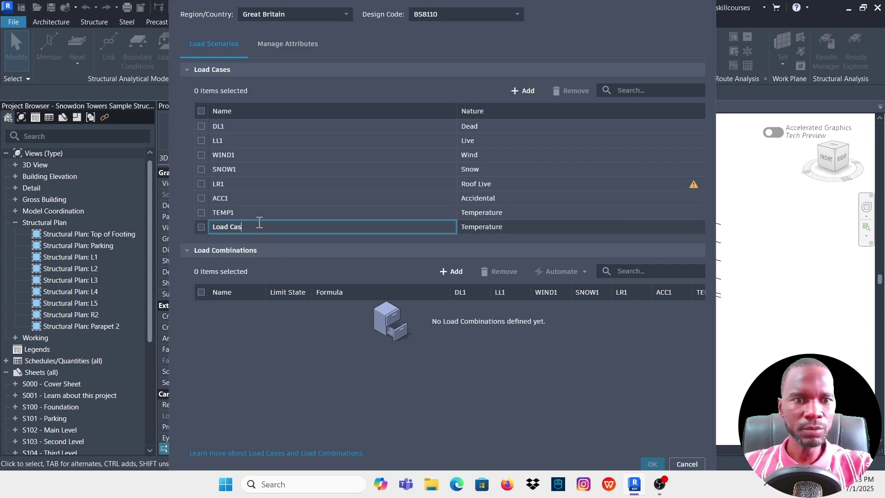
pyautogui.press('BackSpace')
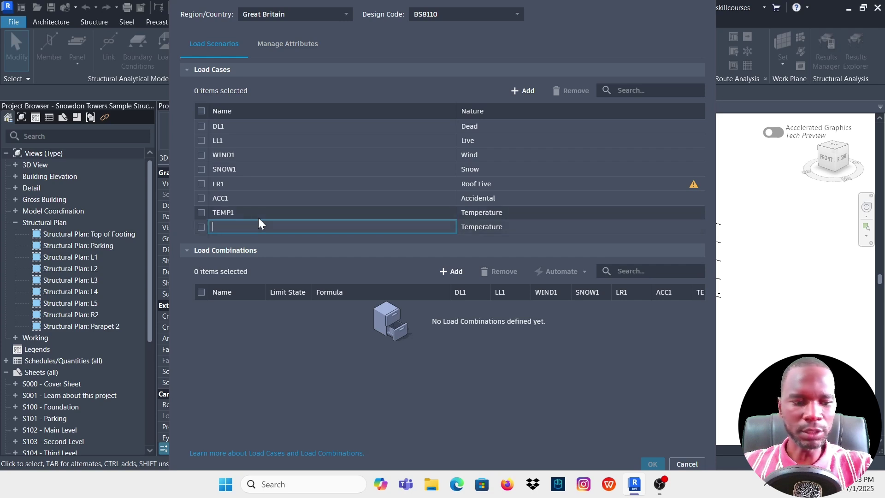
pyautogui.press('capslock')
pyautogui.write('S')
pyautogui.press('capslock')
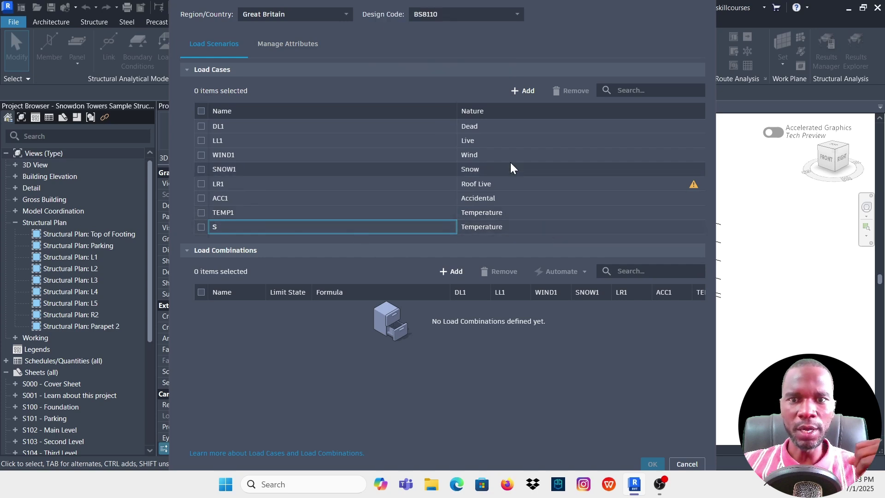
pyautogui.click(566, 227)
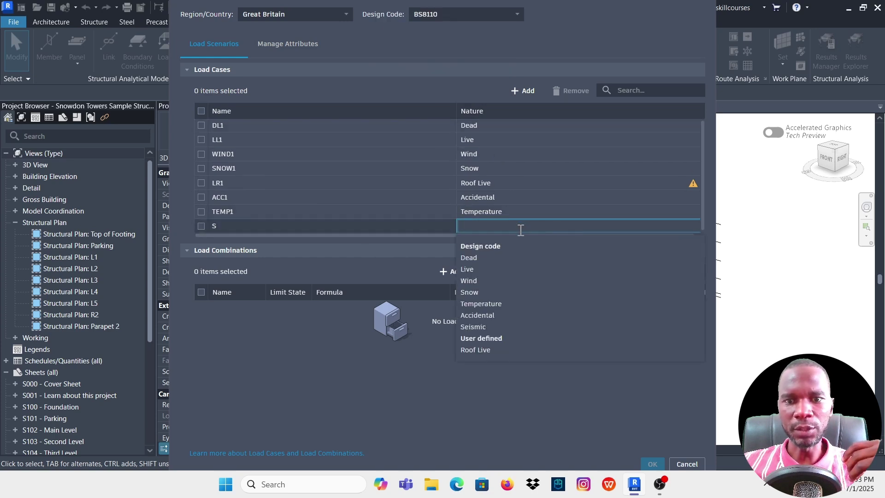
pyautogui.click(478, 328)
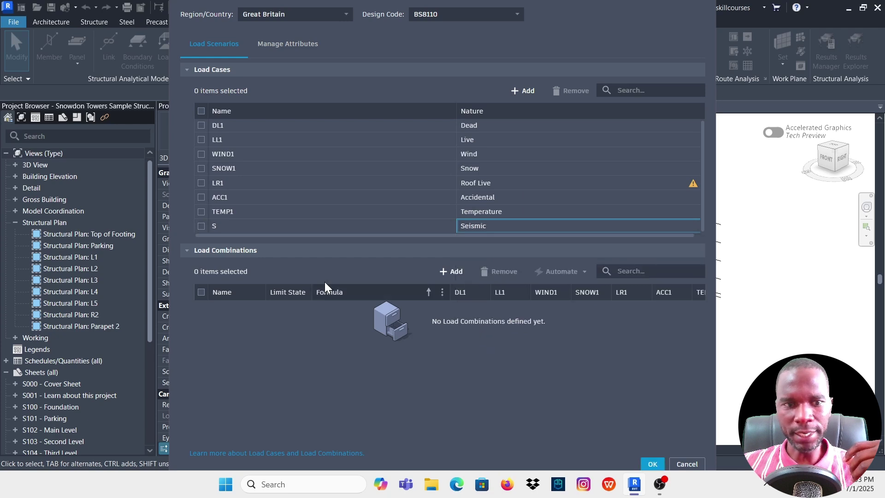
pyautogui.click(219, 225)
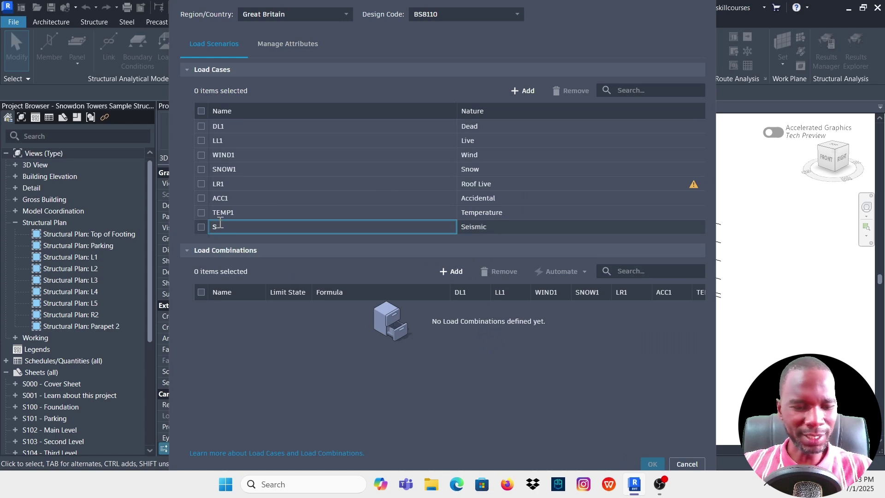
pyautogui.write('ei')
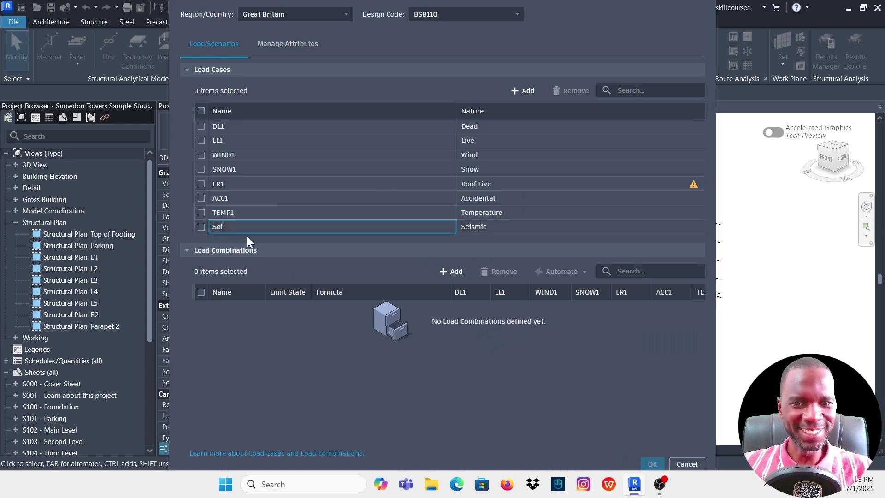
pyautogui.write('smic')
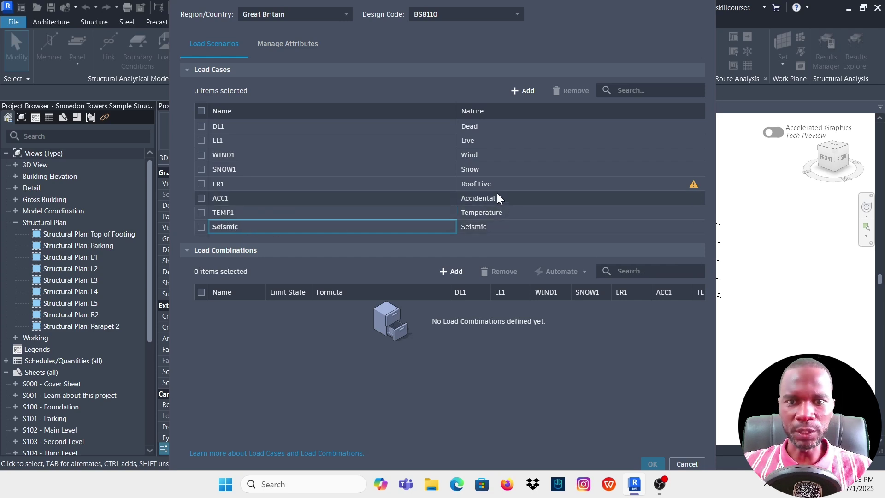
# Set the nature of the LR1 load case to Live
pyautogui.click(680, 183)
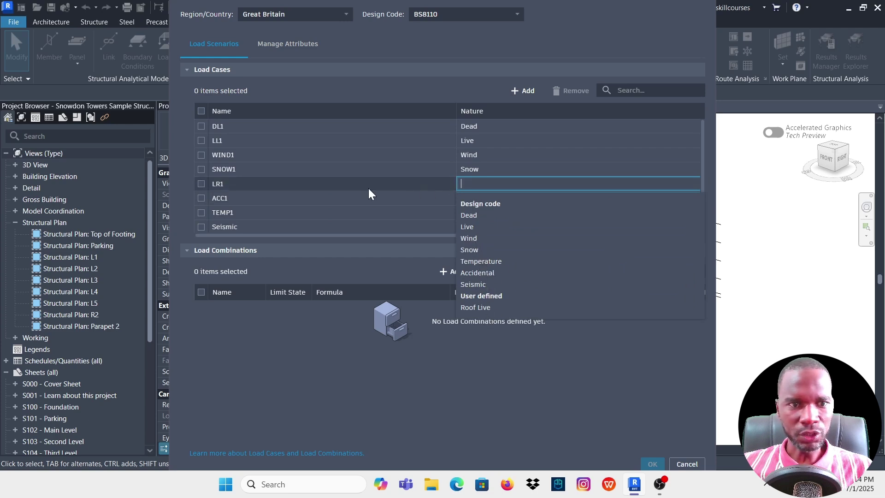
pyautogui.click(468, 226)
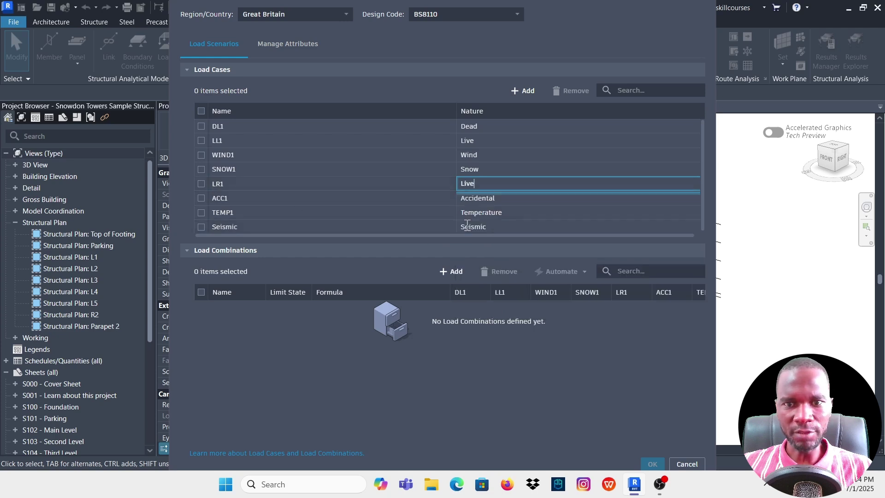
pyautogui.click(496, 128)
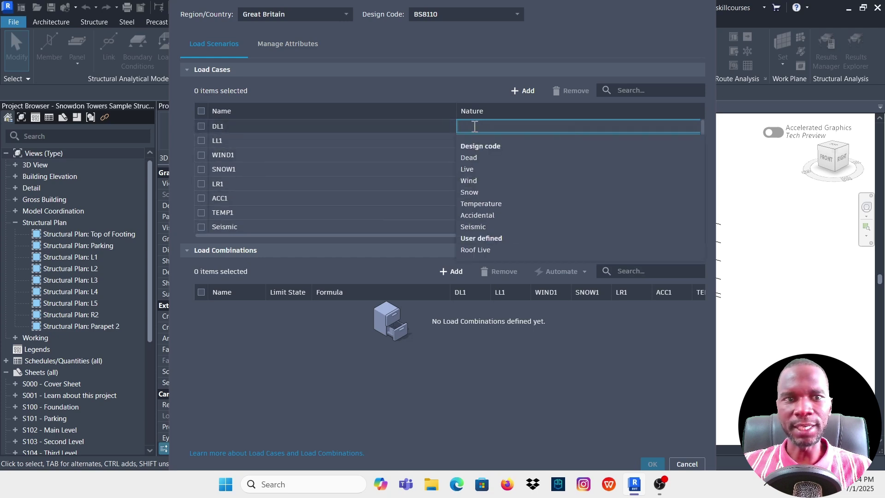
pyautogui.click(319, 93)
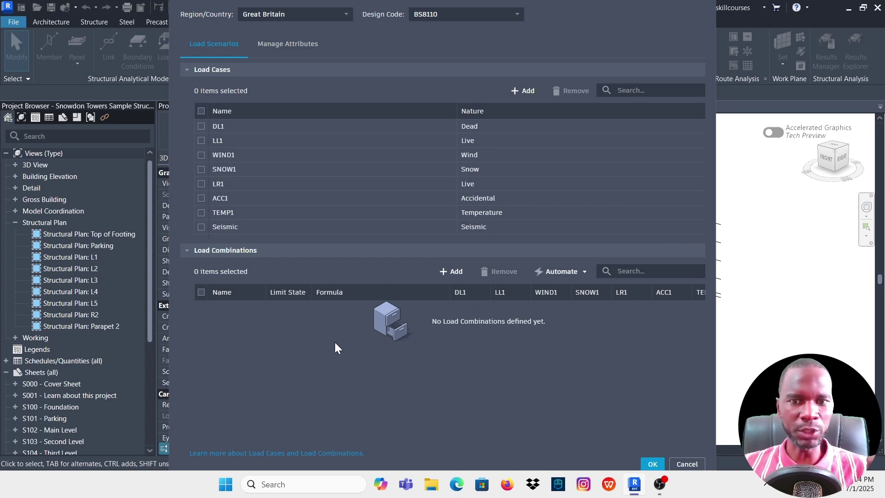
pyautogui.click(445, 272)
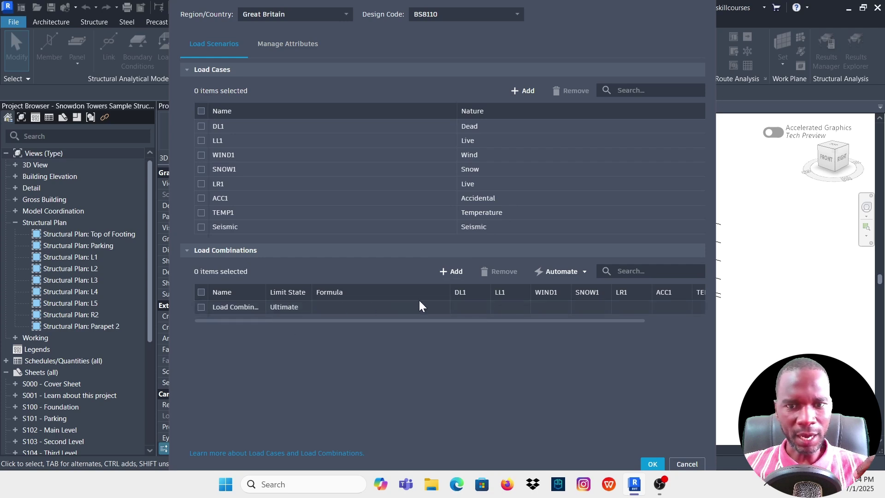
pyautogui.click(465, 308)
pyautogui.press('Tab')
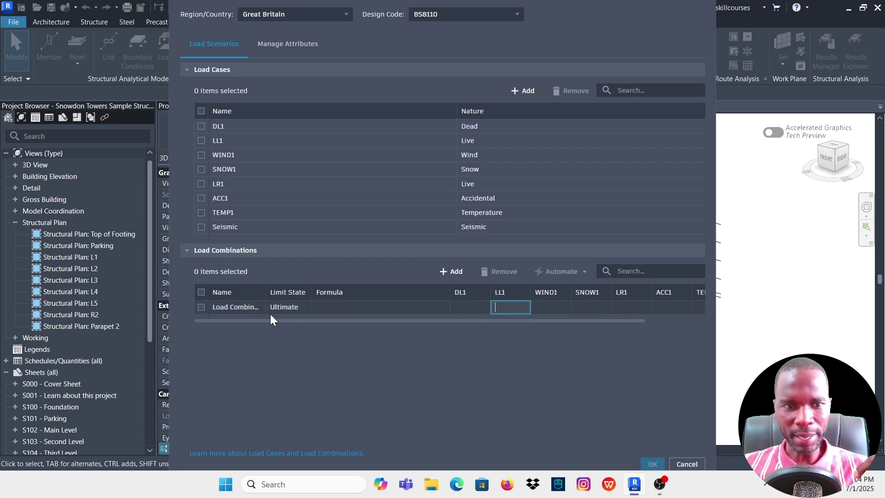
pyautogui.click(201, 307)
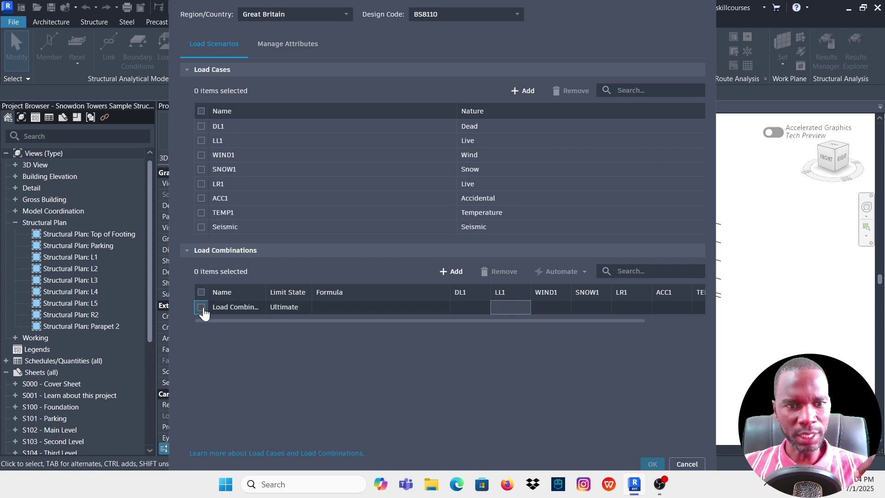
pyautogui.click(500, 272)
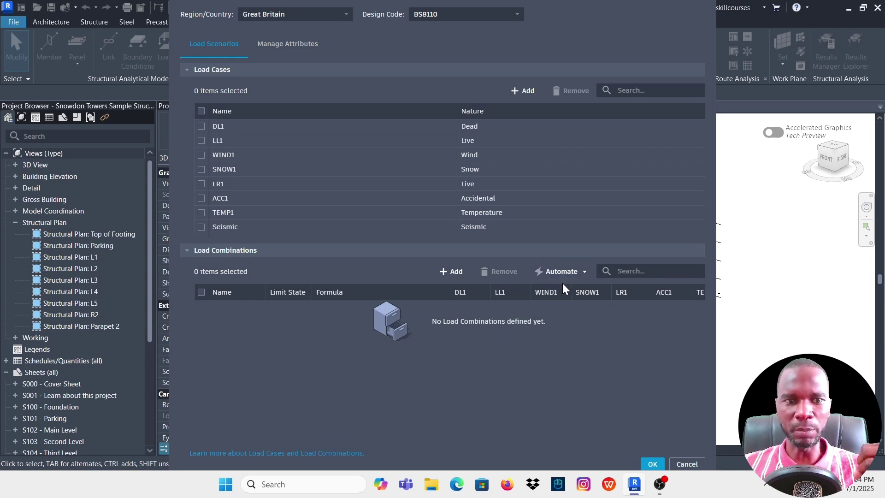
# Select all load cases, generate load combinations automatically and review the proposed ULS, SLS and ACC combinations
pyautogui.click(584, 276)
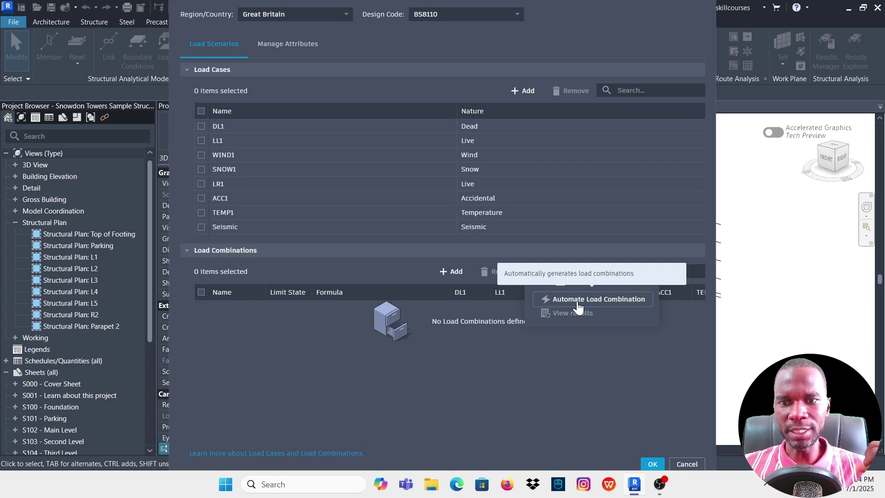
pyautogui.click(578, 300)
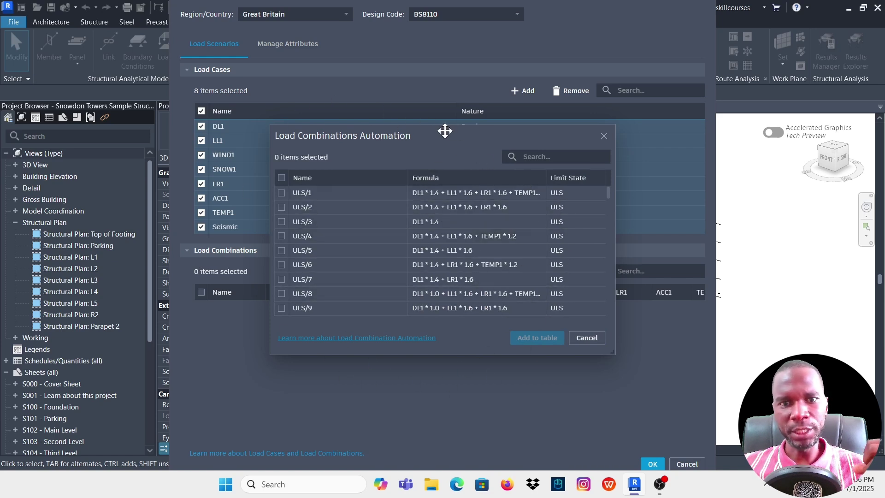
pyautogui.moveTo(442, 135); pyautogui.dragTo(502, 181)
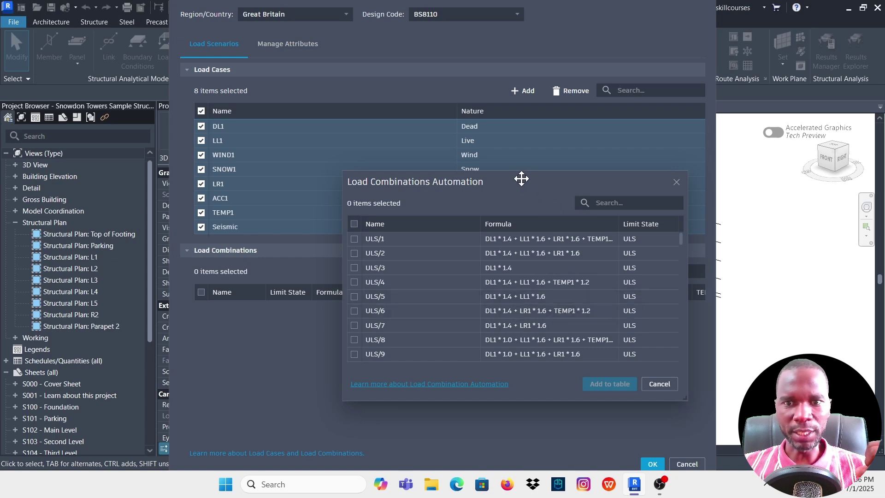
pyautogui.moveTo(519, 178); pyautogui.dragTo(438, 86)
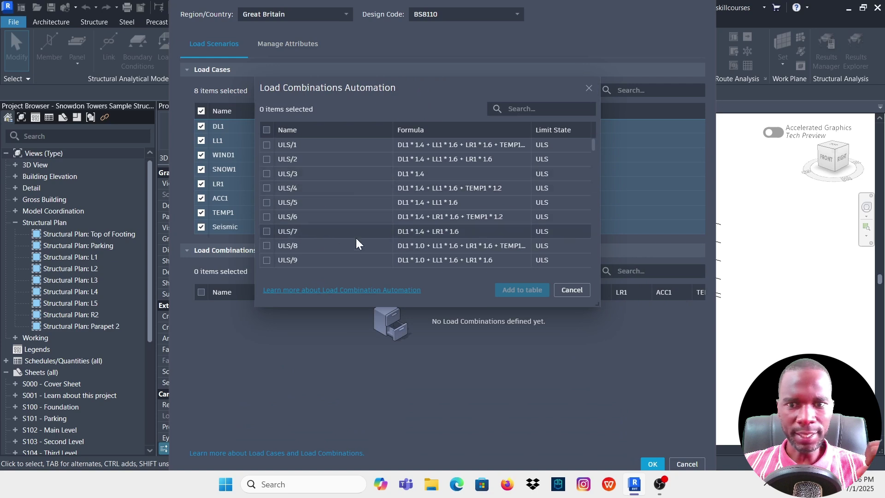
pyautogui.scroll(-10, 297, 177)
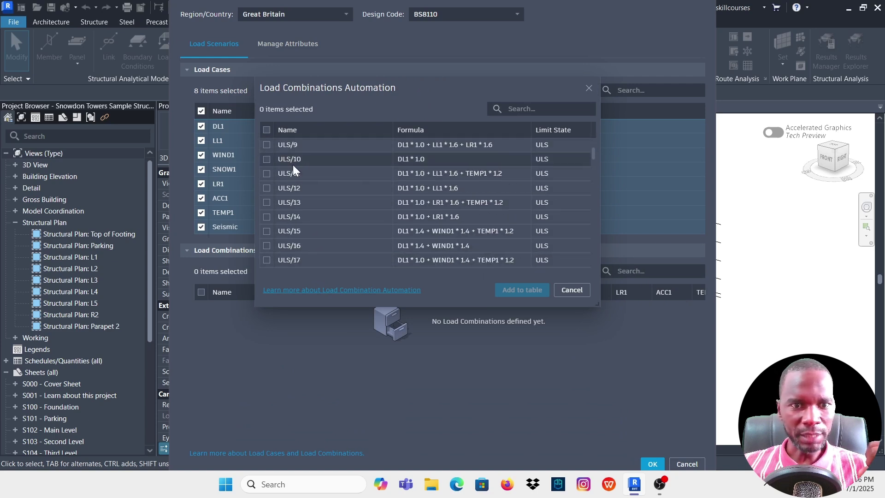
pyautogui.scroll(-8, 295, 208)
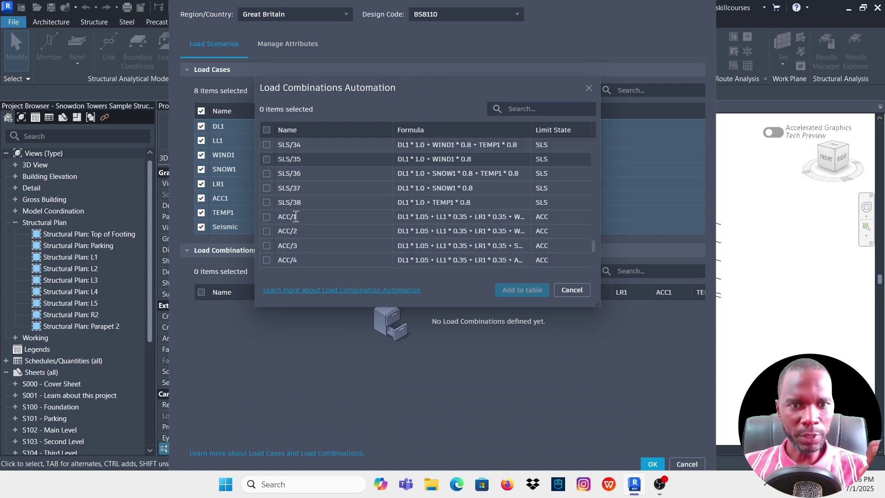
pyautogui.scroll(-1, 297, 197)
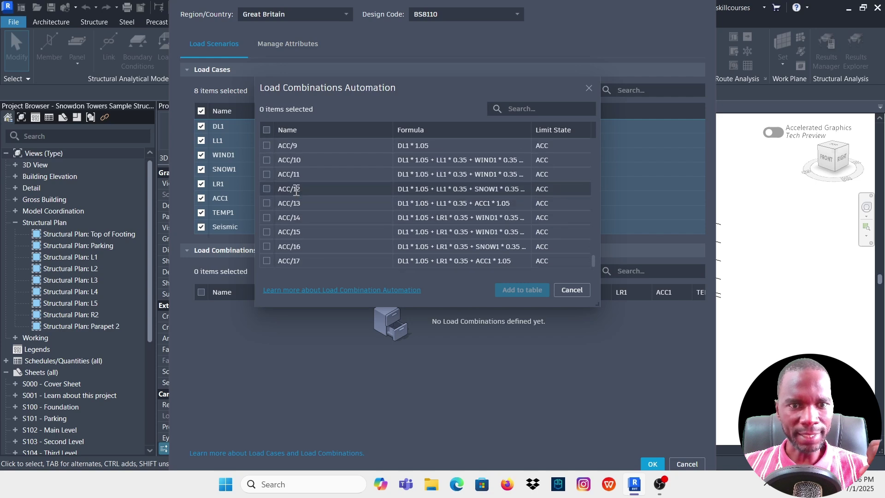
pyautogui.scroll(19, 313, 213)
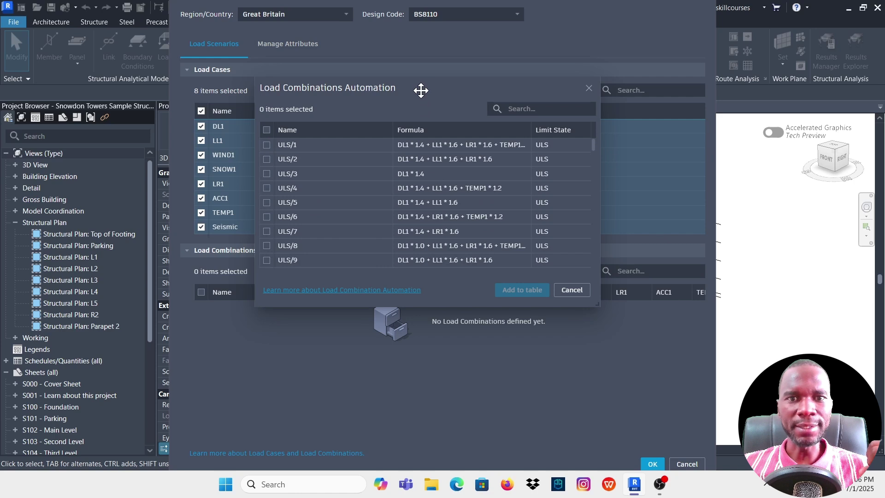
pyautogui.moveTo(421, 88); pyautogui.dragTo(406, 115)
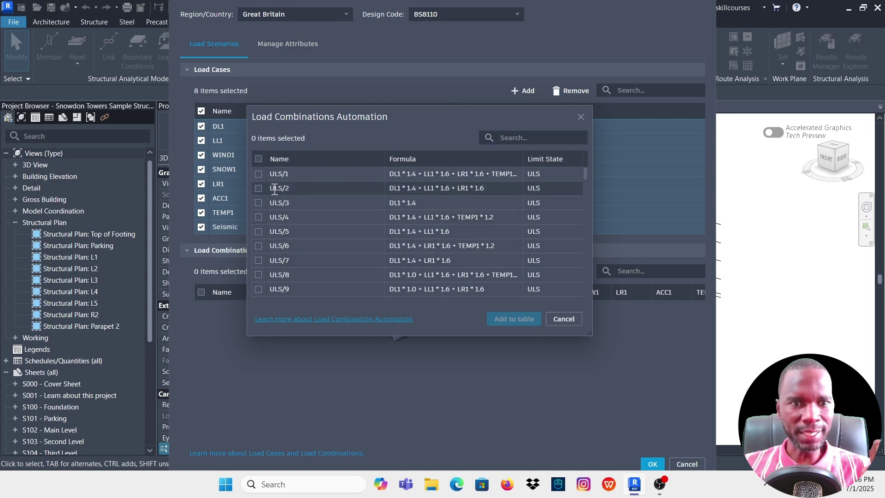
pyautogui.click(258, 174)
pyautogui.click(258, 188)
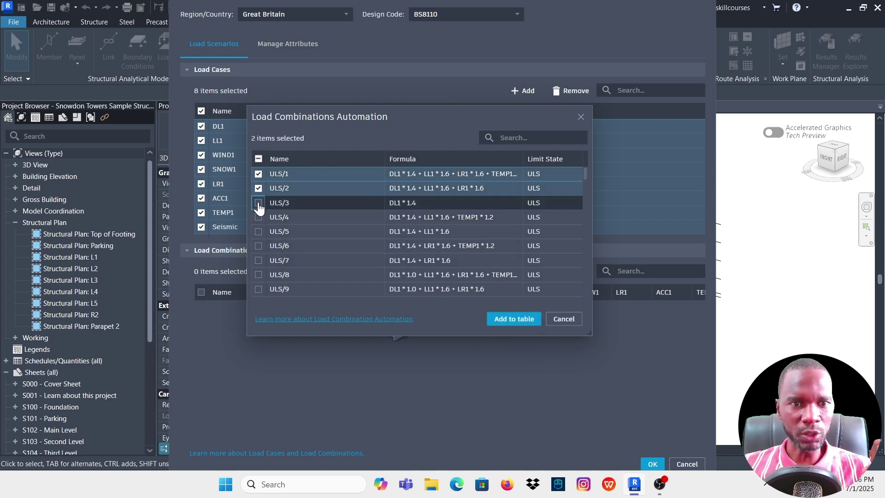
pyautogui.click(258, 203)
pyautogui.click(258, 217)
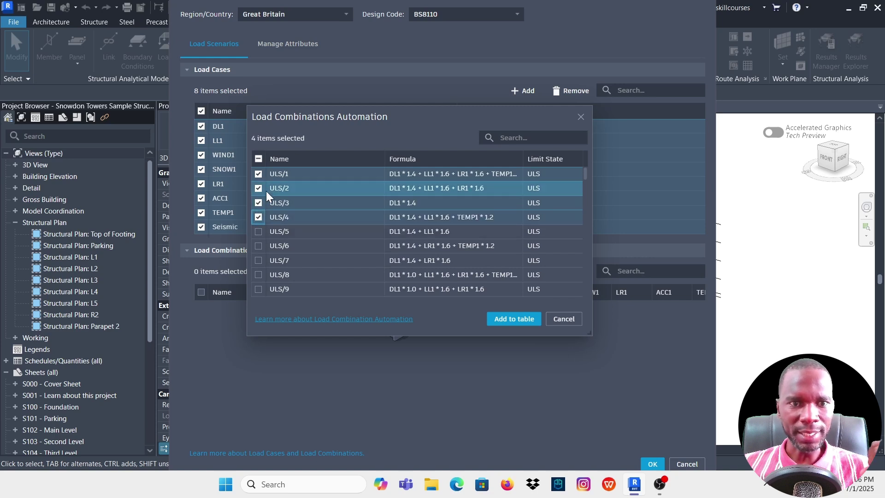
pyautogui.click(258, 160)
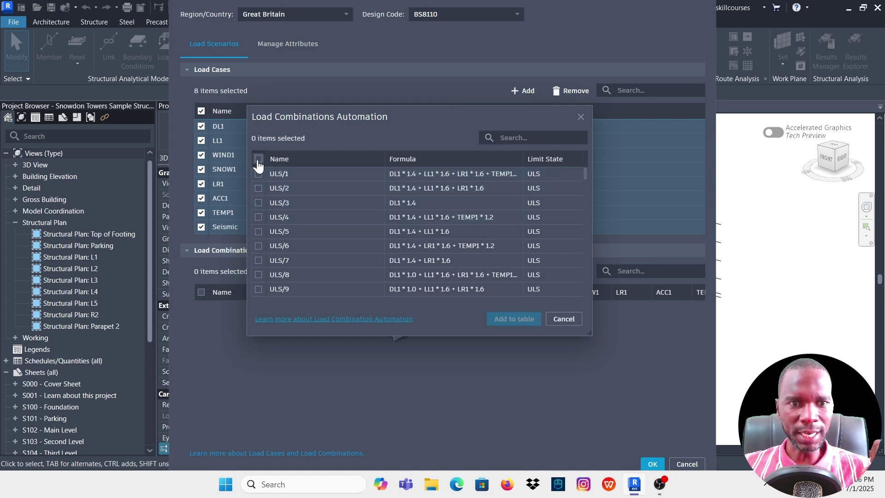
# Select all generated load combinations, add them to the Load Combinations table and accept the settings
pyautogui.click(259, 159)
pyautogui.scroll(-10, 359, 239)
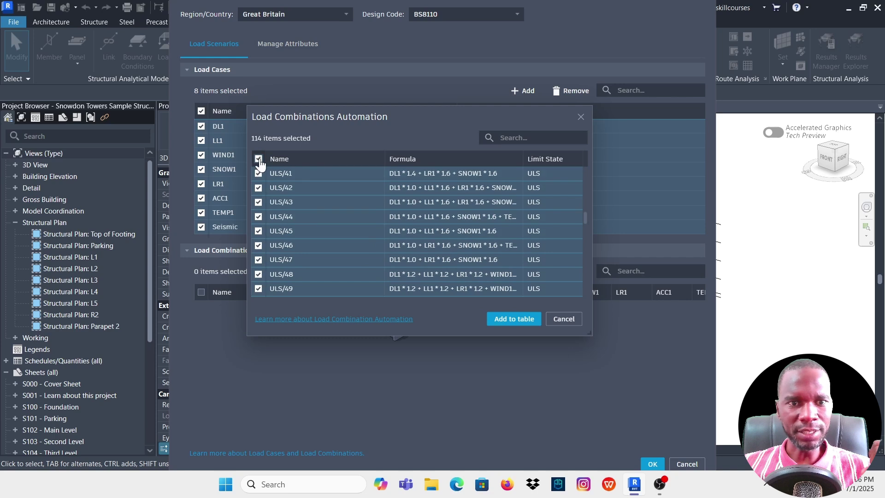
pyautogui.scroll(-15, 388, 234)
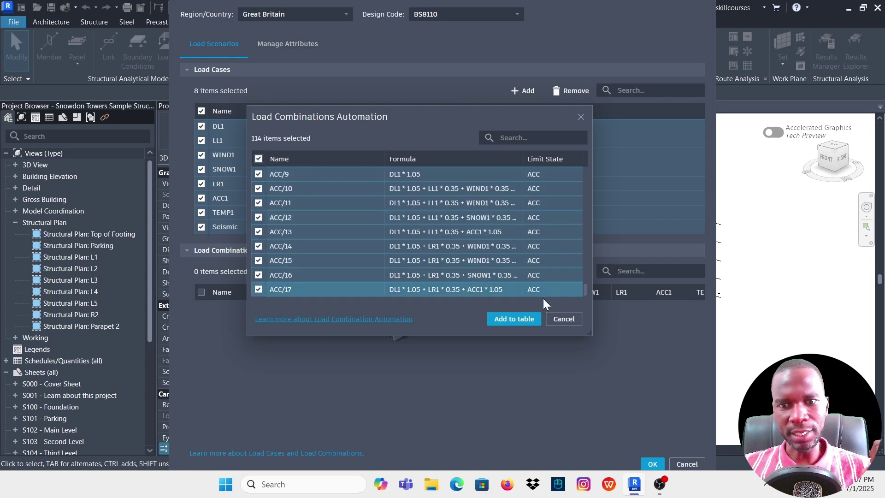
pyautogui.click(524, 321)
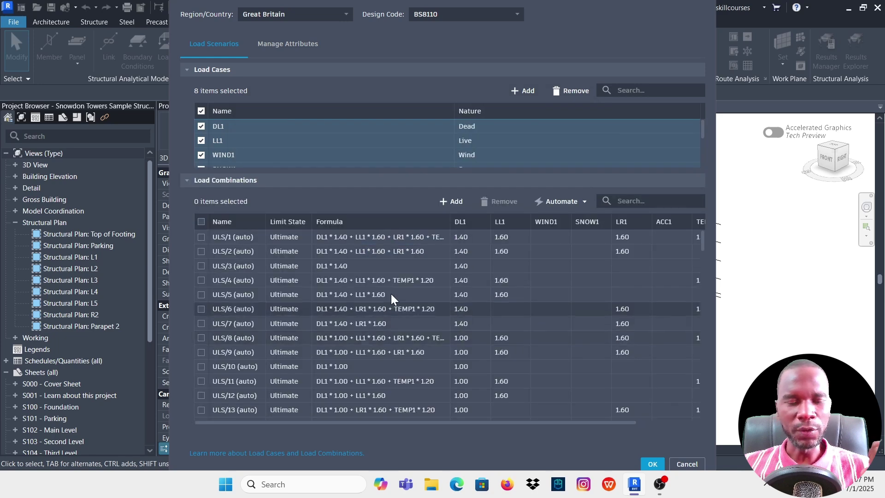
pyautogui.scroll(-20, 339, 295)
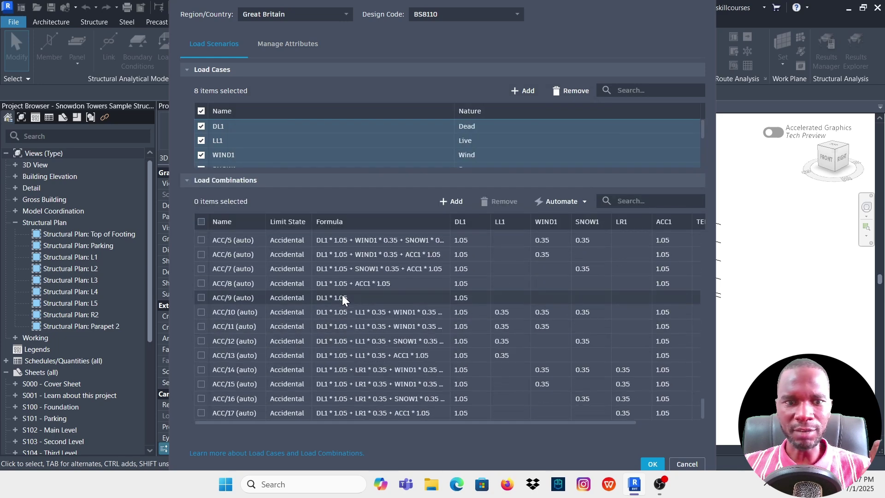
pyautogui.scroll(20, 344, 295)
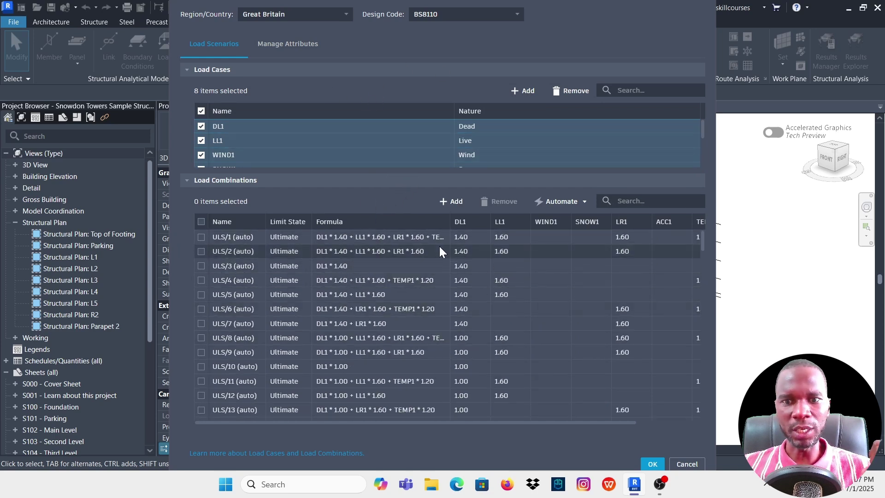
pyautogui.click(653, 465)
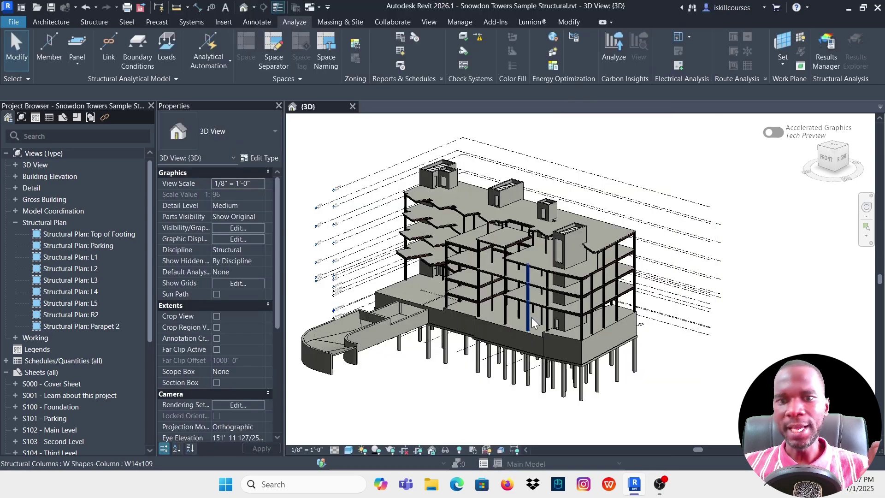
pyautogui.scroll(5, 545, 205)
pyautogui.scroll(-1, 537, 225)
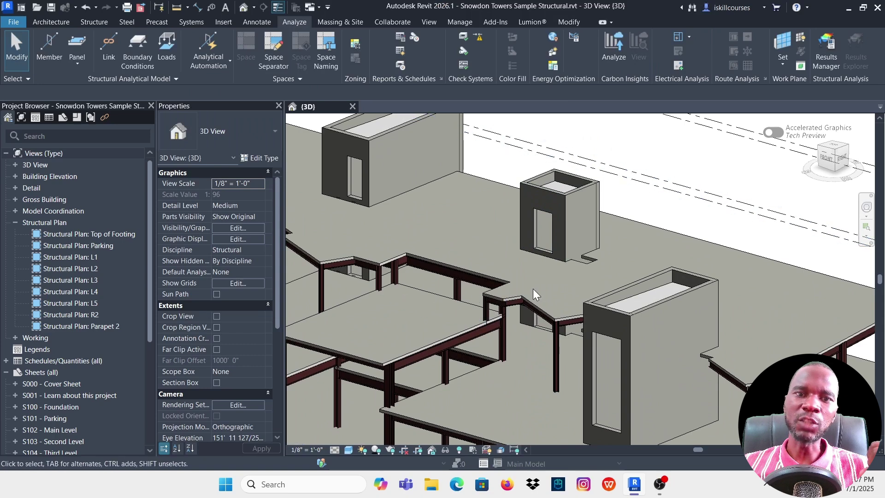
pyautogui.scroll(-3, 499, 241)
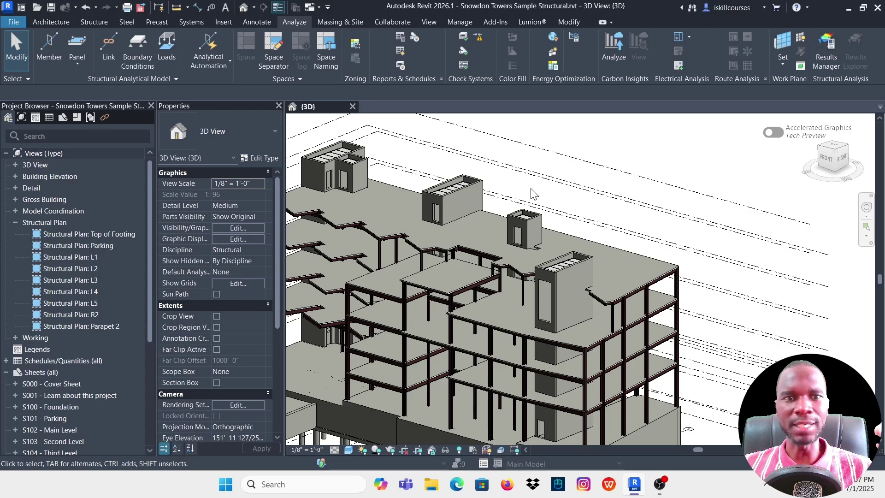
pyautogui.scroll(-5, 526, 207)
pyautogui.scroll(5, 519, 222)
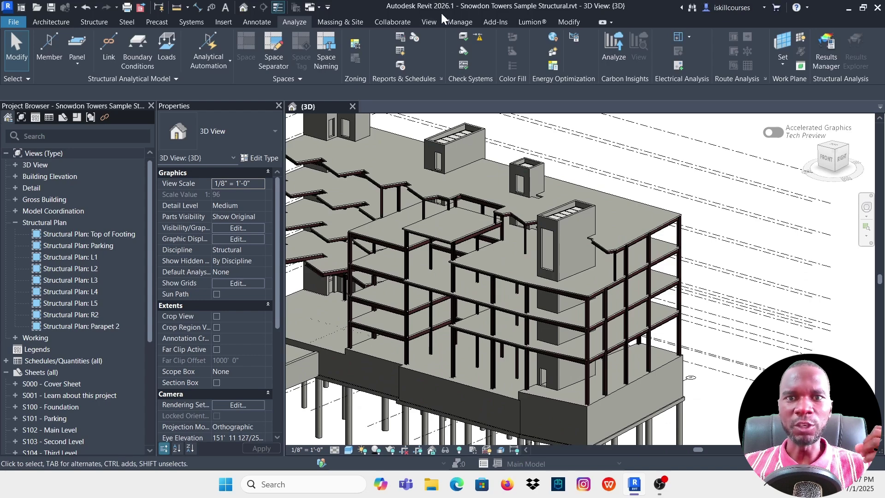
pyautogui.scroll(-5, 444, 194)
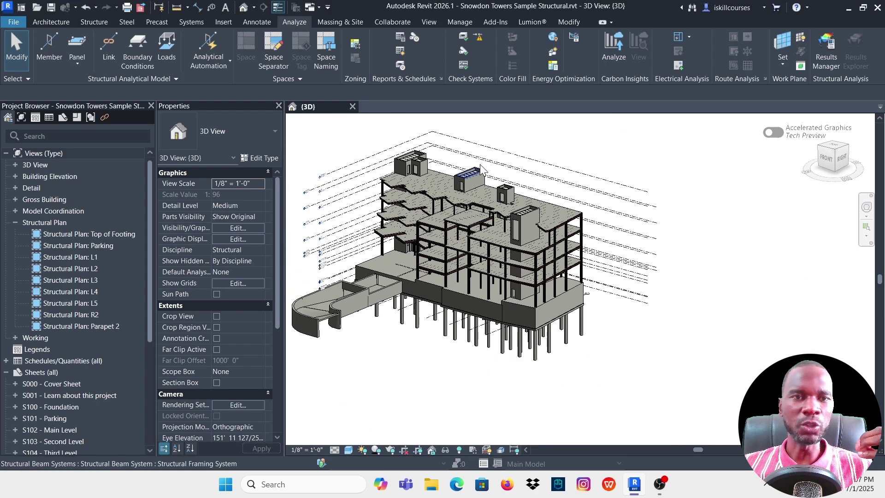
pyautogui.scroll(2, 444, 193)
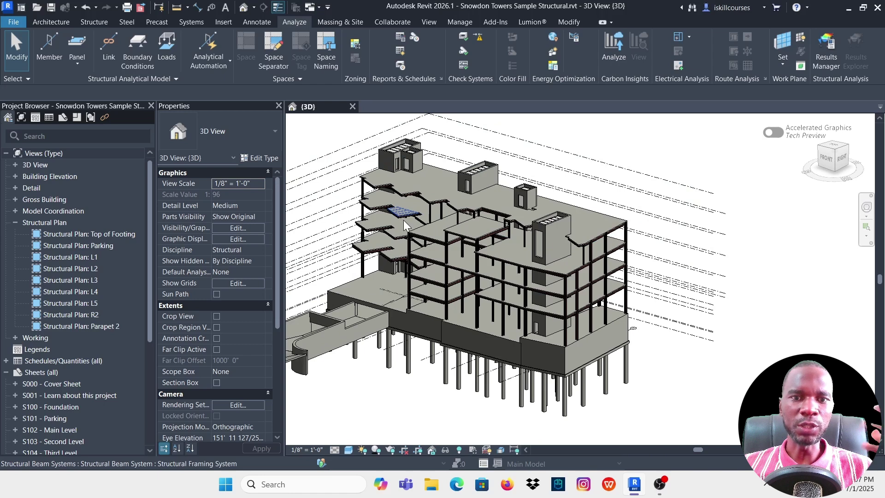
pyautogui.scroll(2, 529, 223)
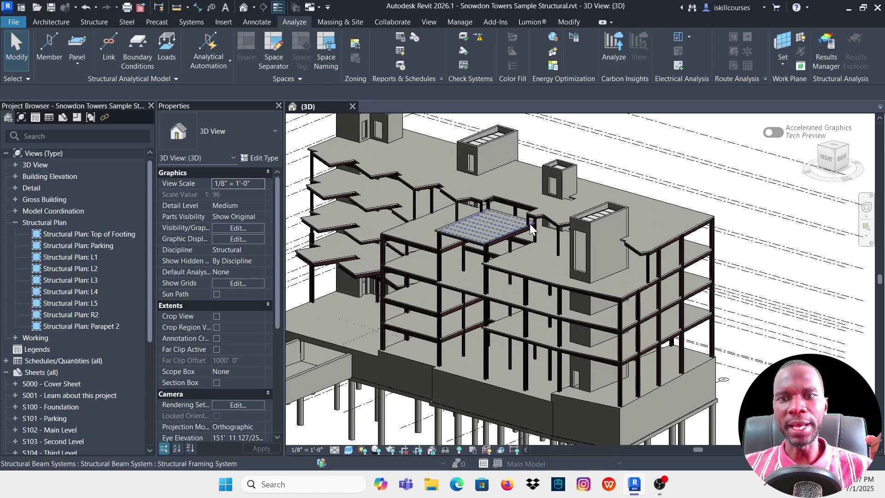
pyautogui.scroll(-2, 497, 214)
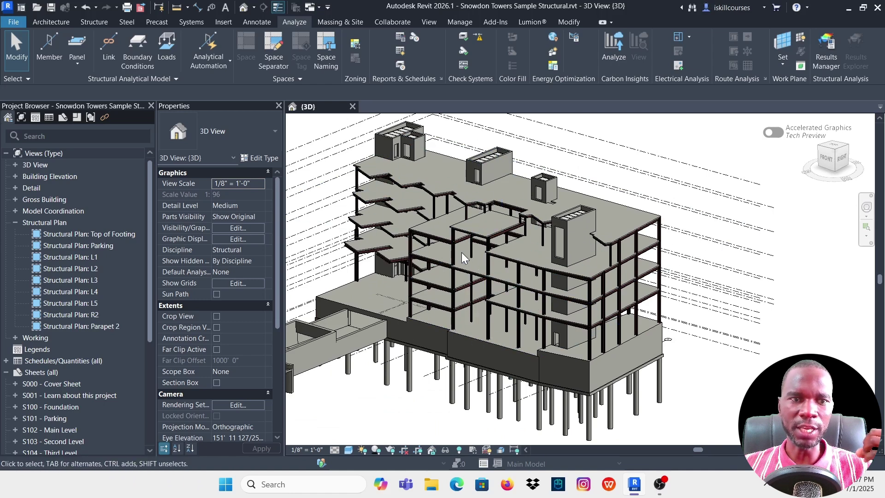
# Duplicate the default {3D} view without detailing
pyautogui.click(16, 224)
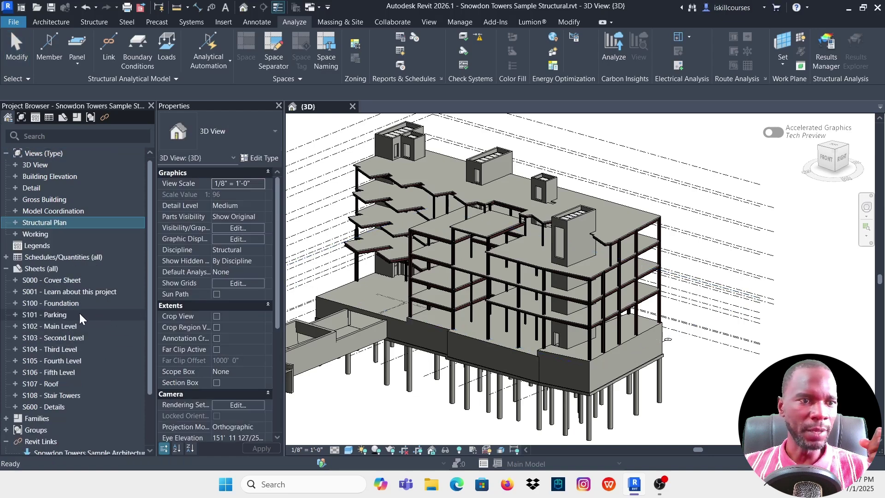
pyautogui.click(7, 270)
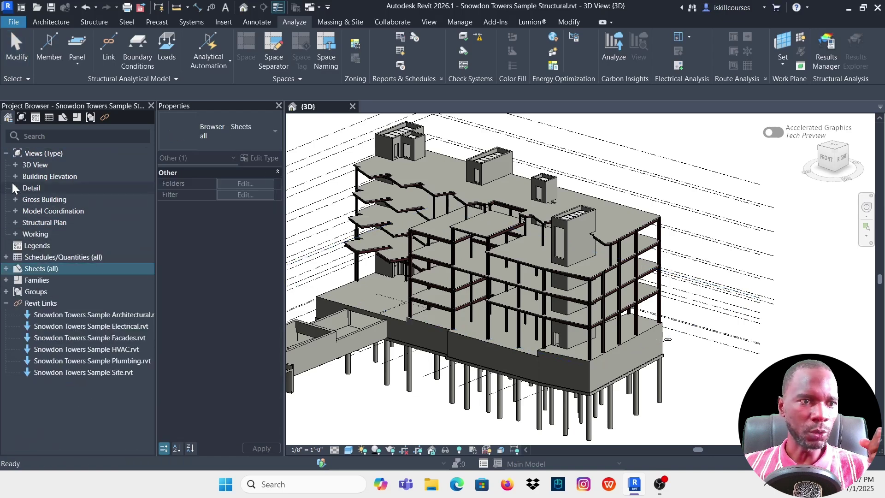
pyautogui.click(14, 165)
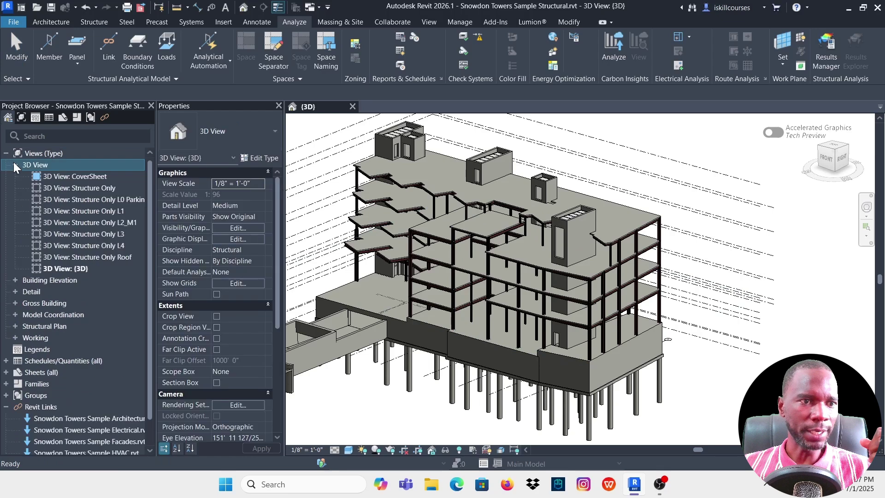
pyautogui.click(55, 269)
pyautogui.rightClick(55, 269)
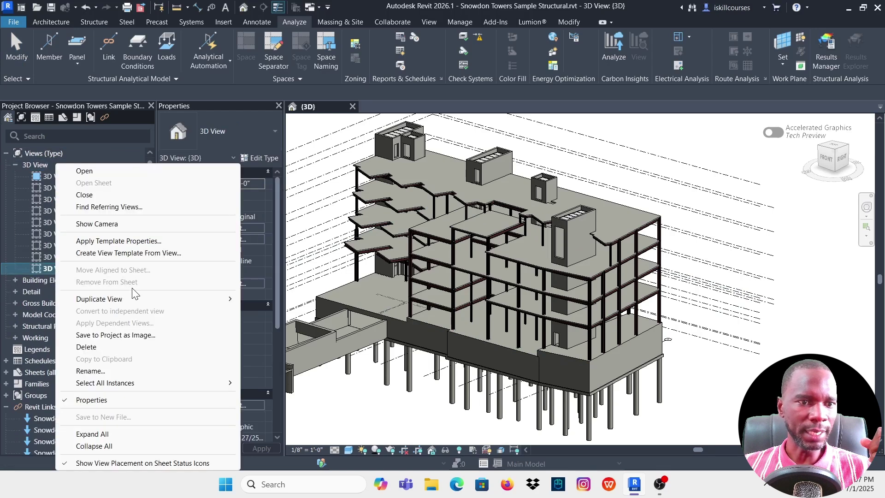
pyautogui.moveTo(156, 302)
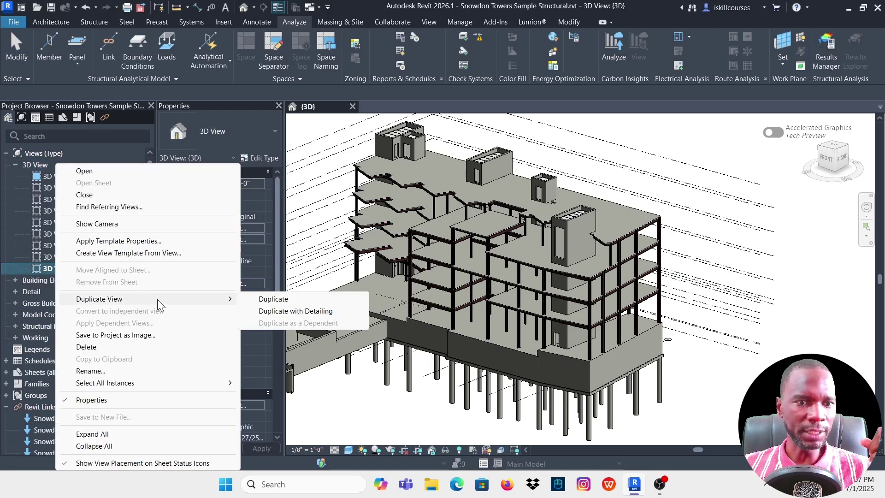
pyautogui.click(273, 299)
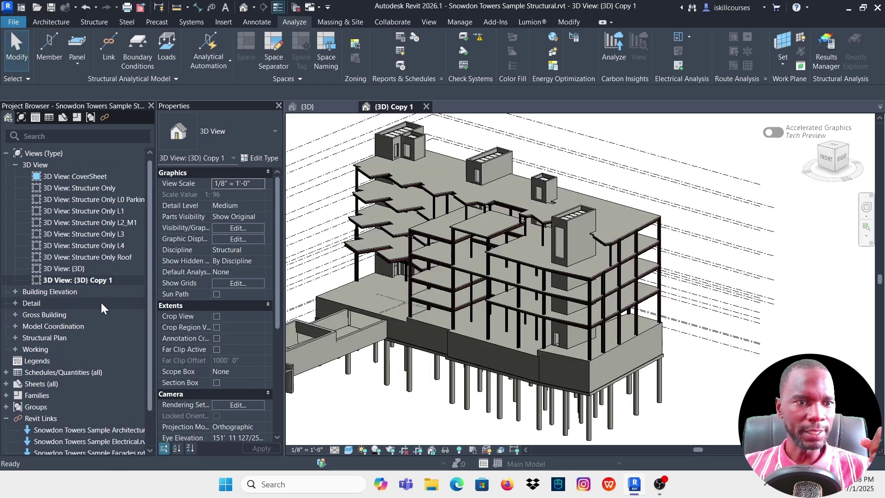
# Rename the duplicated 3D view as Analytical
pyautogui.click(107, 281)
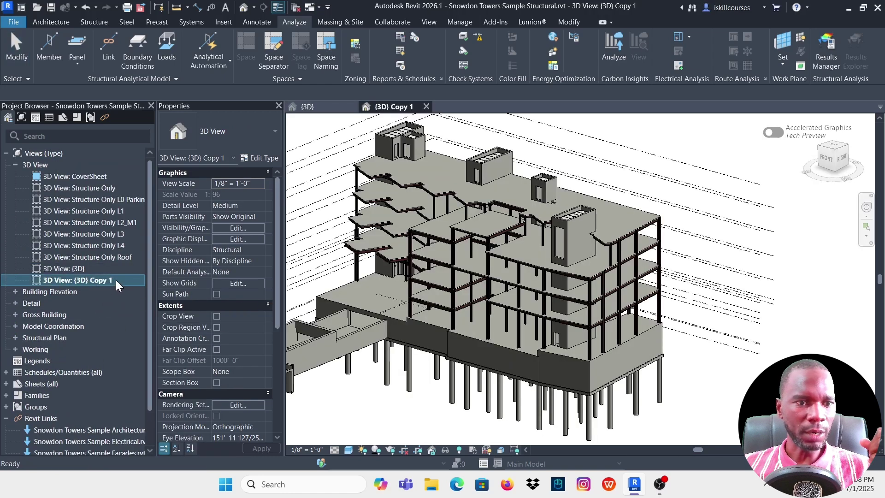
pyautogui.click(112, 279)
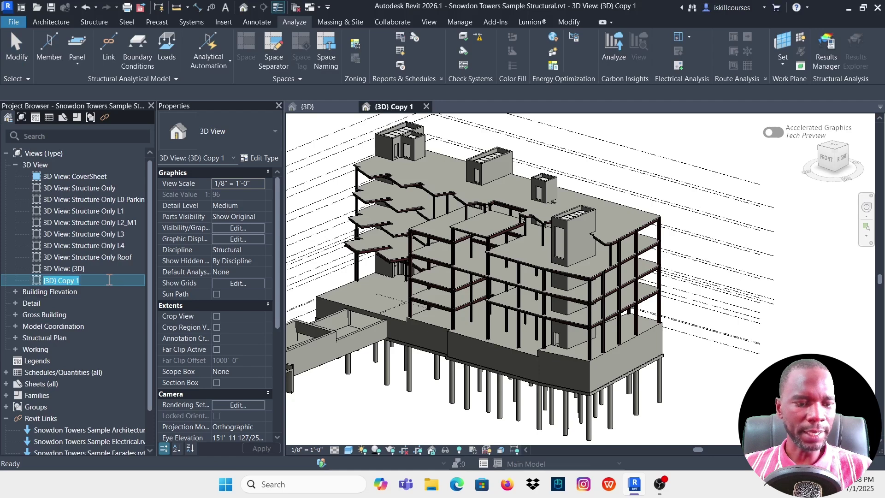
pyautogui.press('capslock')
pyautogui.write('Ana')
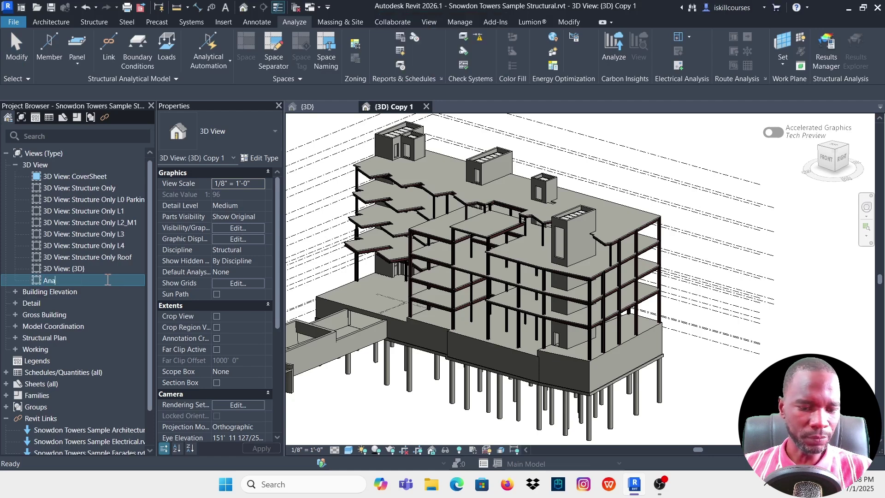
pyautogui.write('lytical')
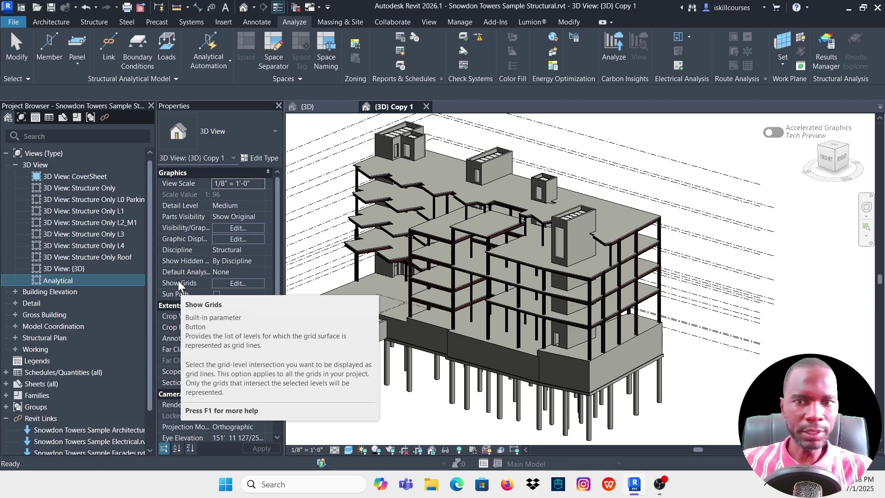
pyautogui.press('Return')
# Examine the building's structure in the Analytical 3D view at different zoom levels and from a slightly rotated angle
pyautogui.scroll(-5, 597, 250)
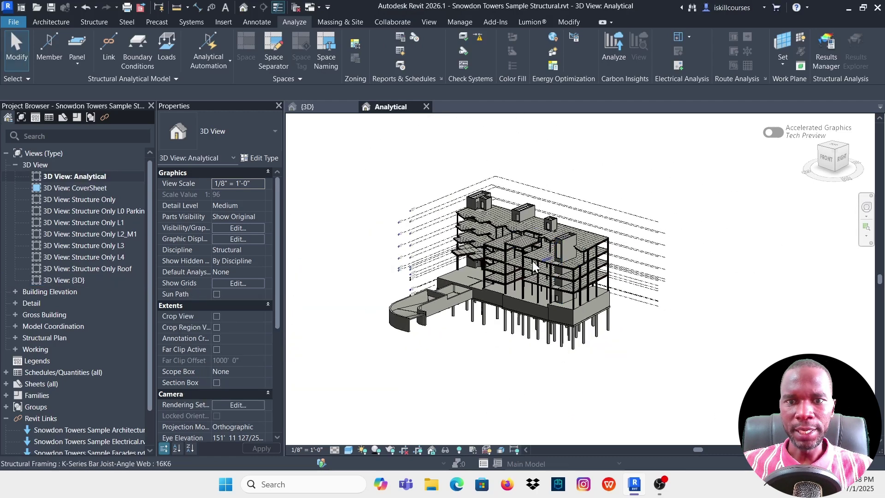
pyautogui.scroll(6, 553, 207)
pyautogui.scroll(-3, 510, 147)
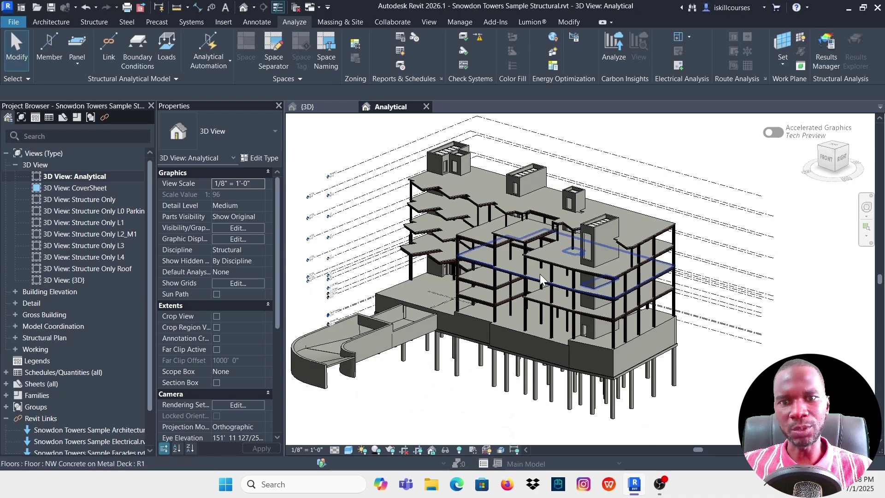
pyautogui.scroll(3, 519, 244)
pyautogui.scroll(-1, 553, 239)
pyautogui.keyDown('shift'); pyautogui.moveTo(579, 239); pyautogui.dragTo(525, 258, button='middle'); pyautogui.keyUp('shift')
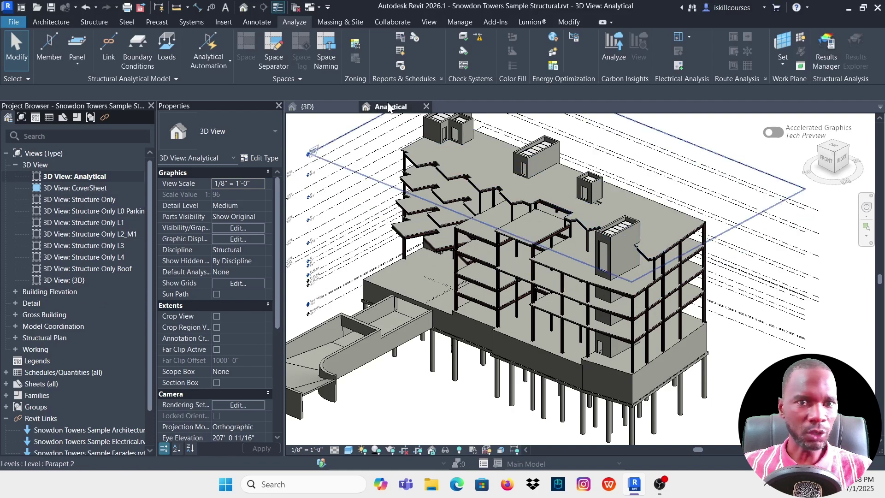
pyautogui.click(86, 175)
pyautogui.scroll(-5, 572, 272)
pyautogui.scroll(2, 500, 245)
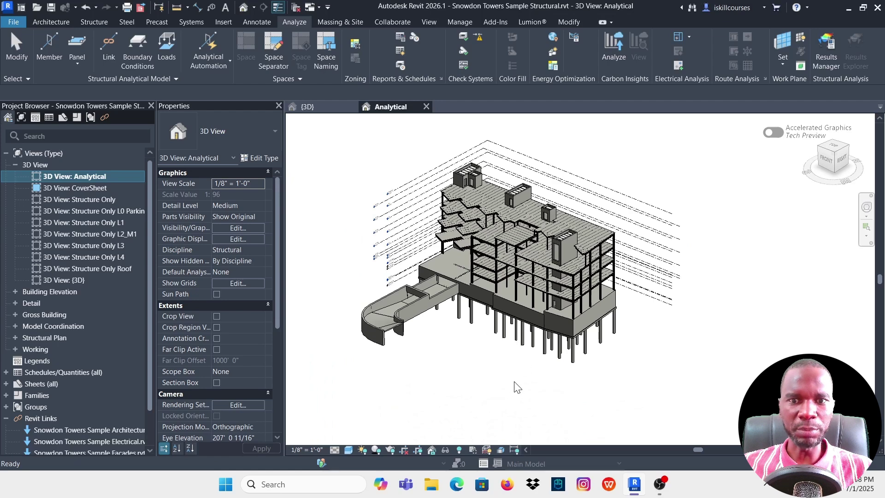
# Turn off all model categories in the Analytical view's visibility settings, check its analytical model categories and apply the settings
pyautogui.click(473, 358)
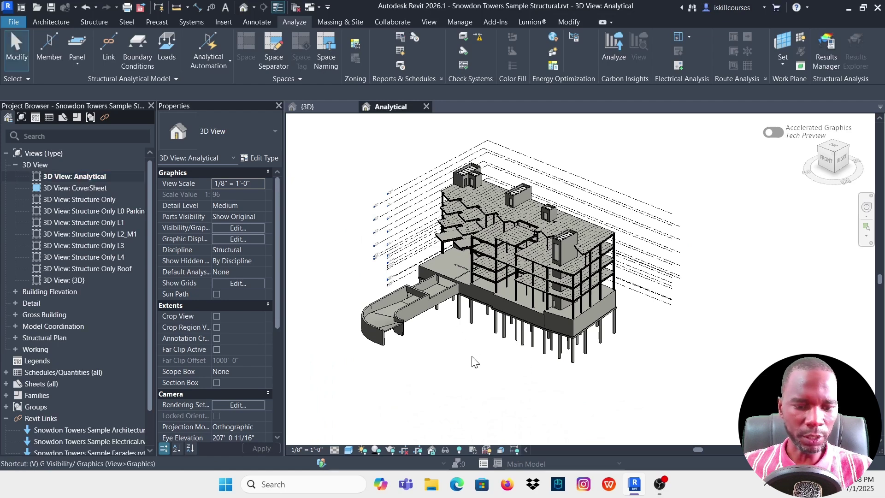
pyautogui.press('v')
pyautogui.press('g')
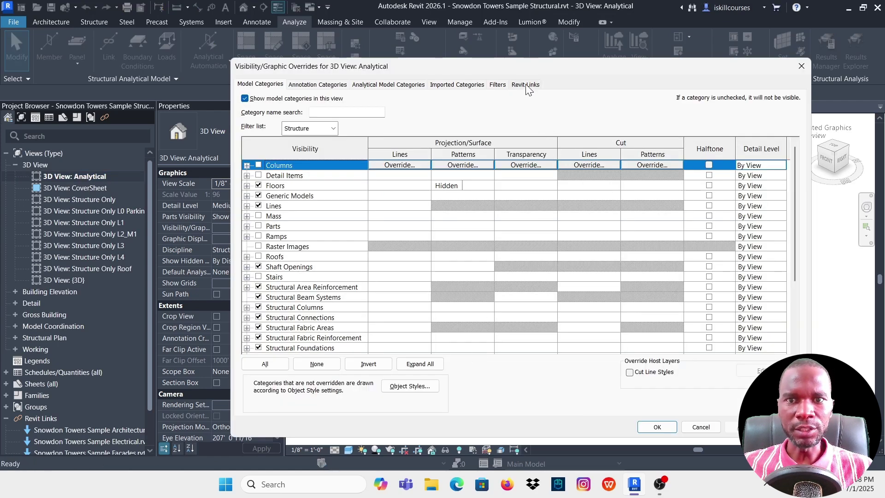
pyautogui.click(254, 85)
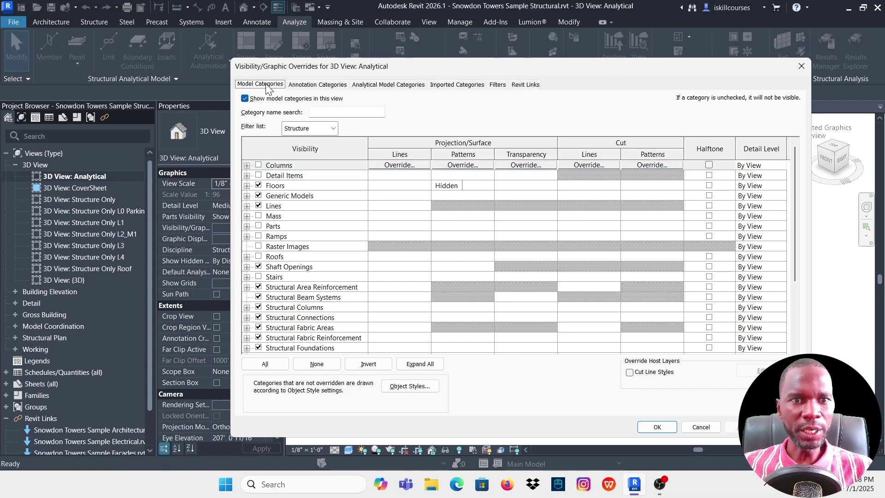
pyautogui.click(245, 99)
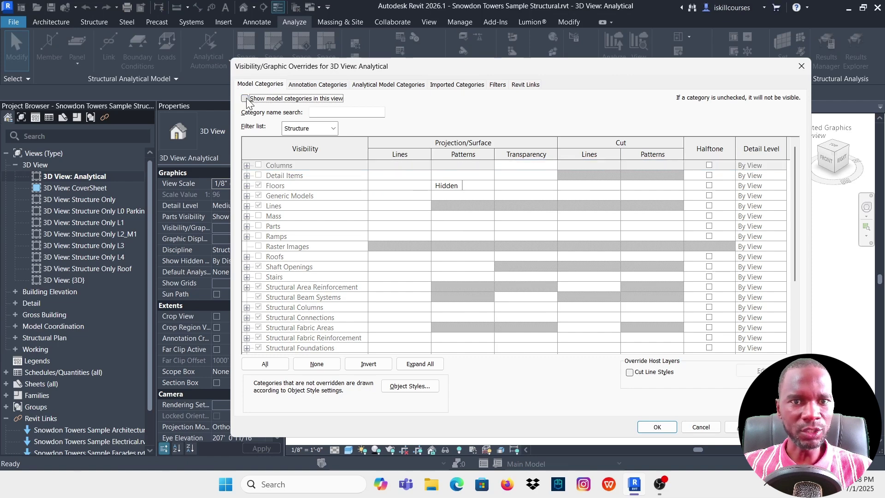
pyautogui.click(386, 86)
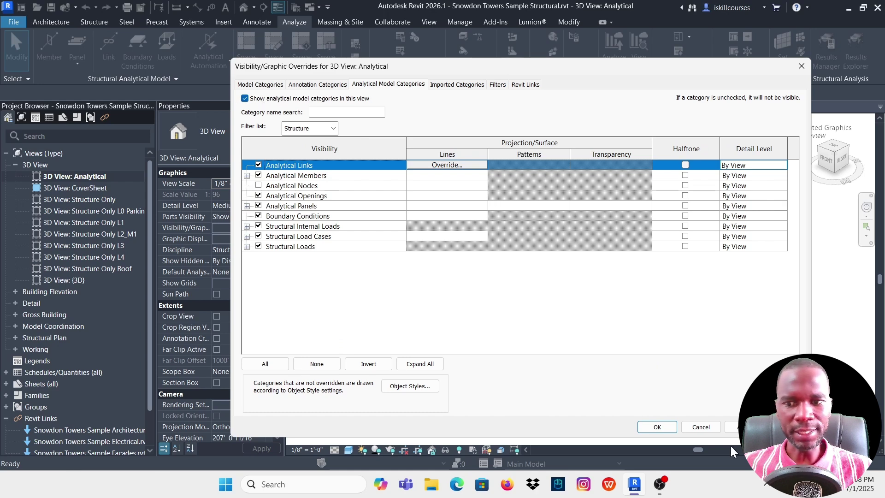
pyautogui.click(657, 426)
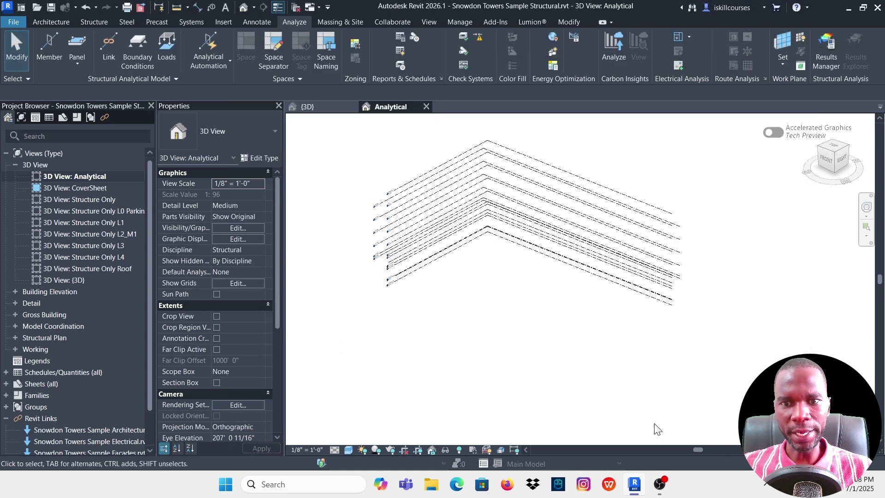
# Turn the model categories back on in the Analytical view, recheck its analytical model categories and apply the settings
pyautogui.scroll(2, 498, 302)
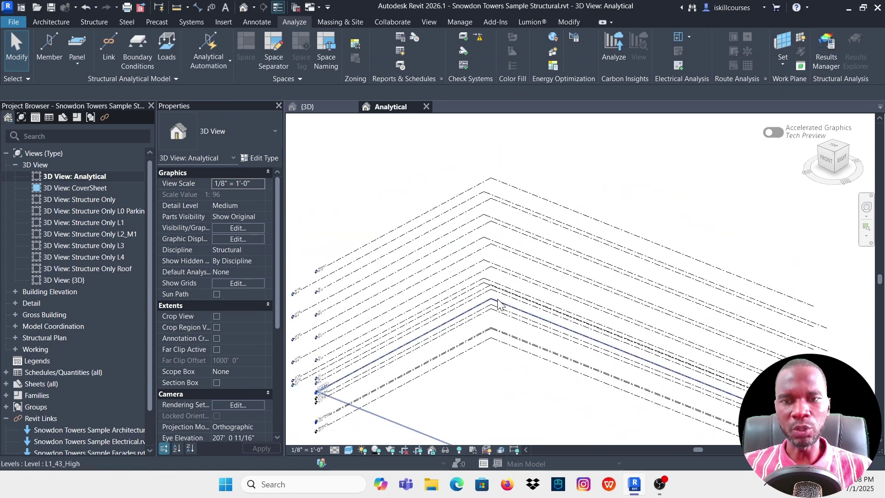
pyautogui.scroll(-1, 498, 302)
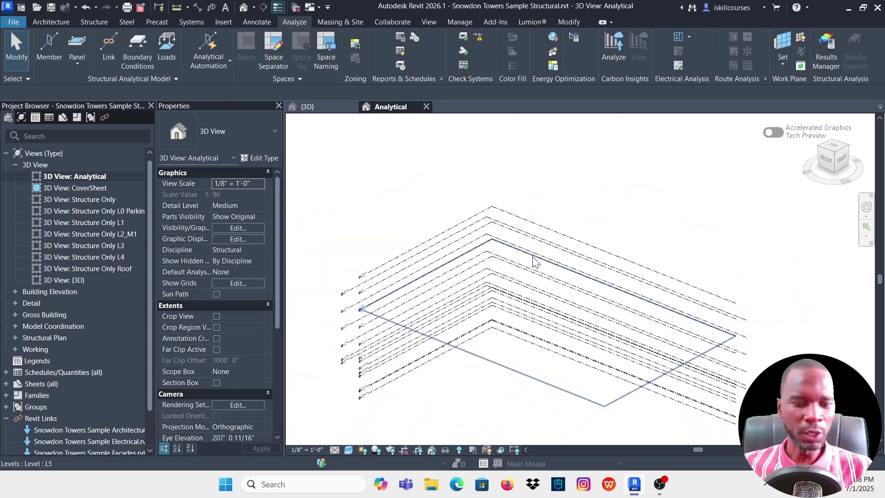
pyautogui.press('v')
pyautogui.press('g')
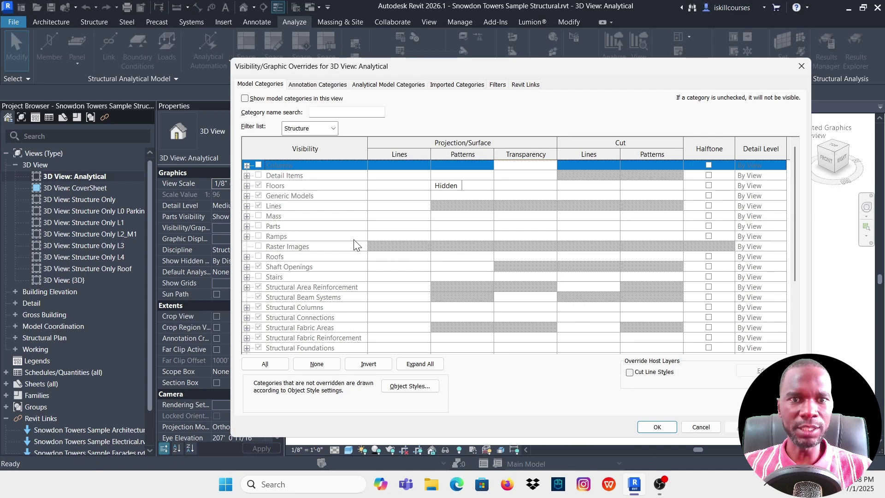
pyautogui.scroll(-1, 354, 203)
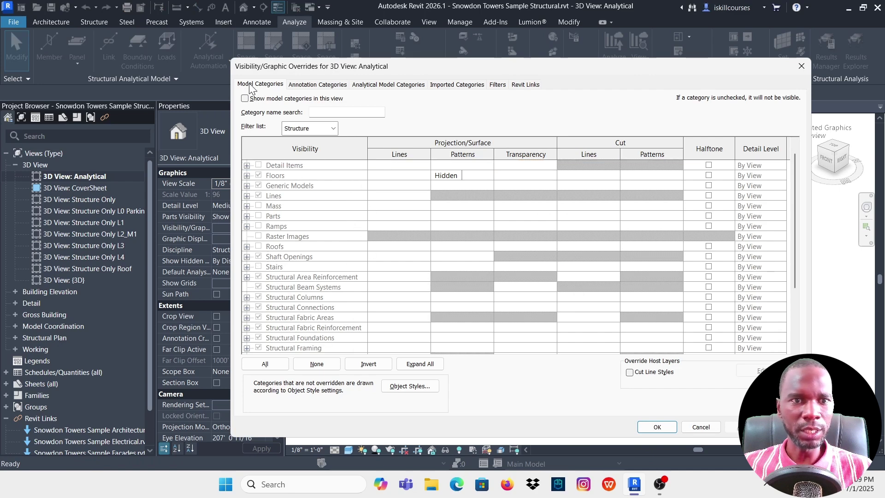
pyautogui.click(245, 99)
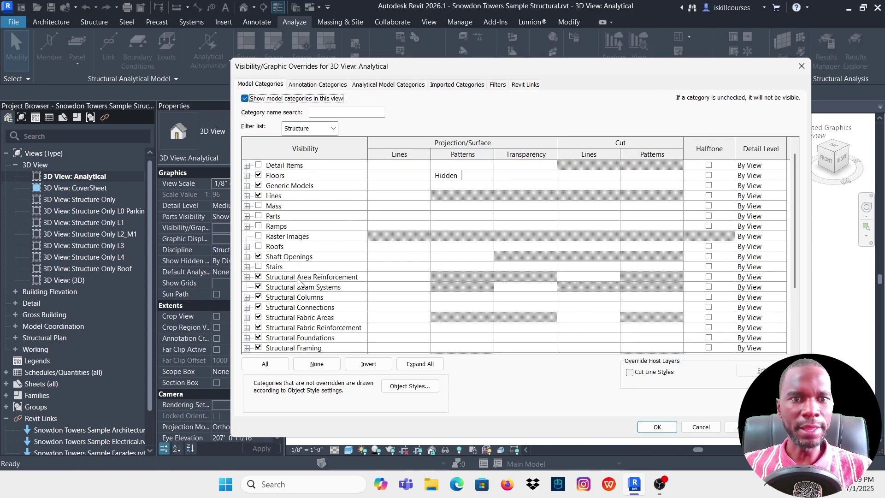
pyautogui.click(379, 85)
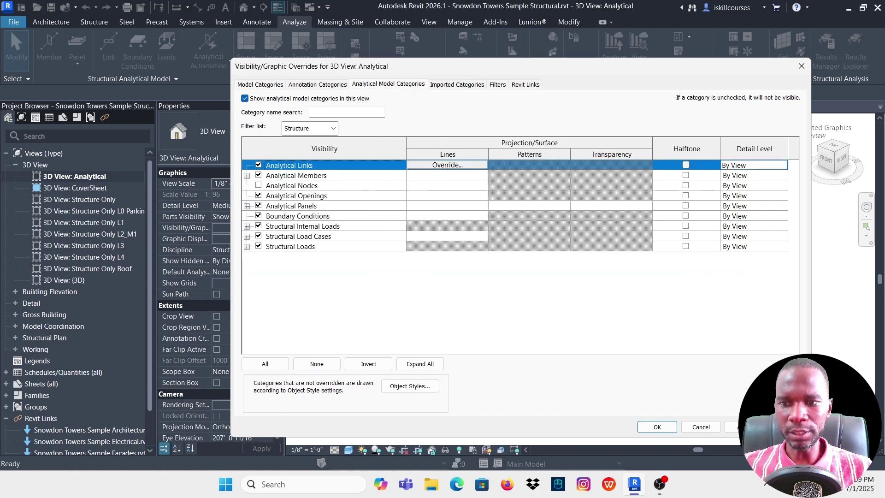
pyautogui.click(657, 427)
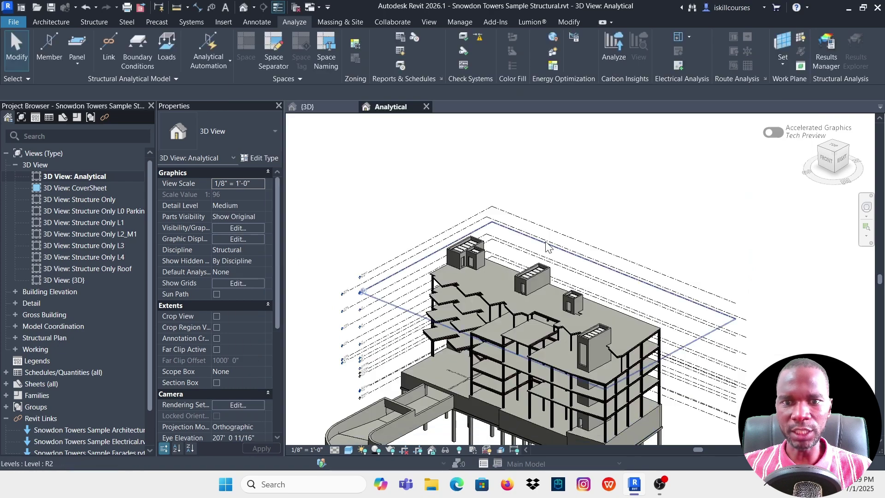
pyautogui.scroll(-2, 547, 246)
pyautogui.scroll(4, 541, 176)
pyautogui.scroll(-1, 513, 243)
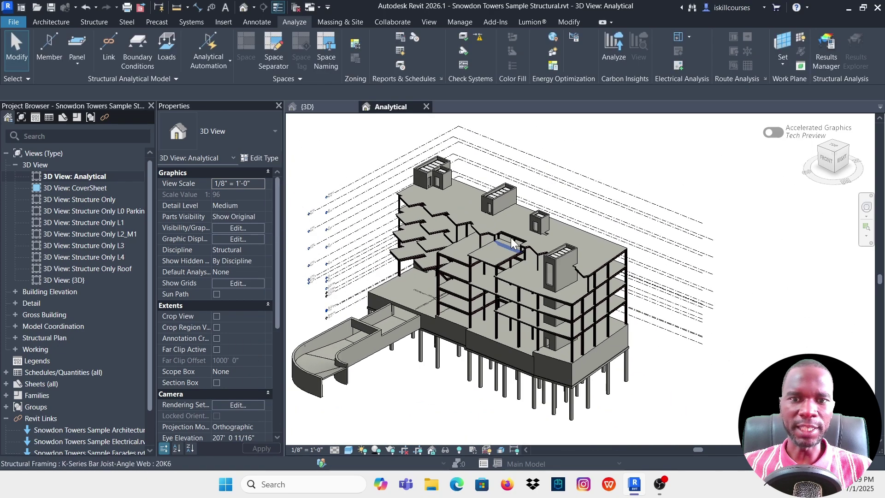
pyautogui.scroll(-1, 513, 243)
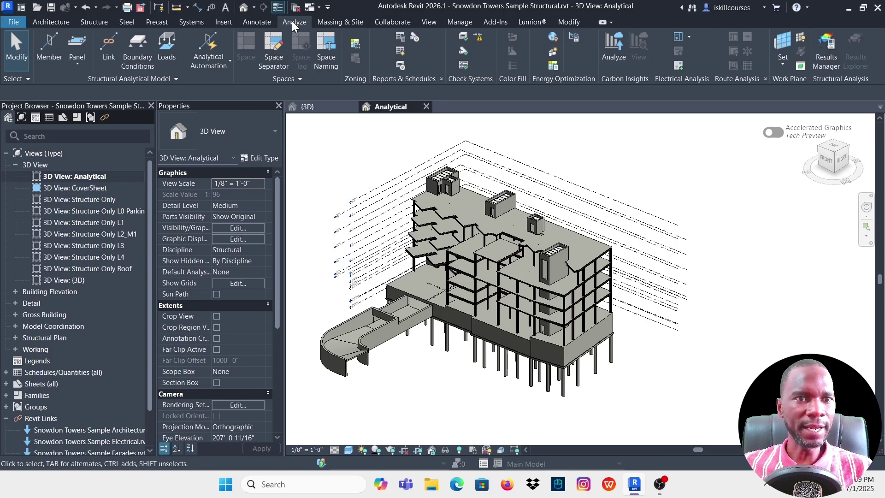
pyautogui.click(228, 60)
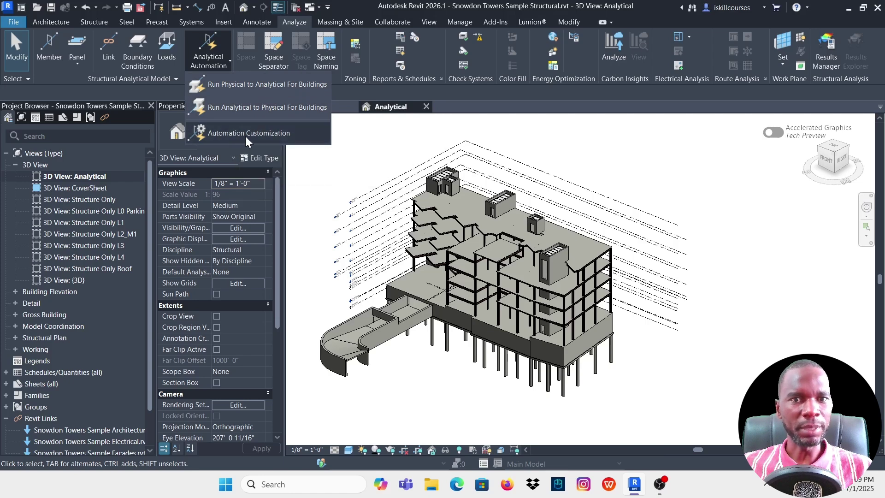
pyautogui.click(250, 84)
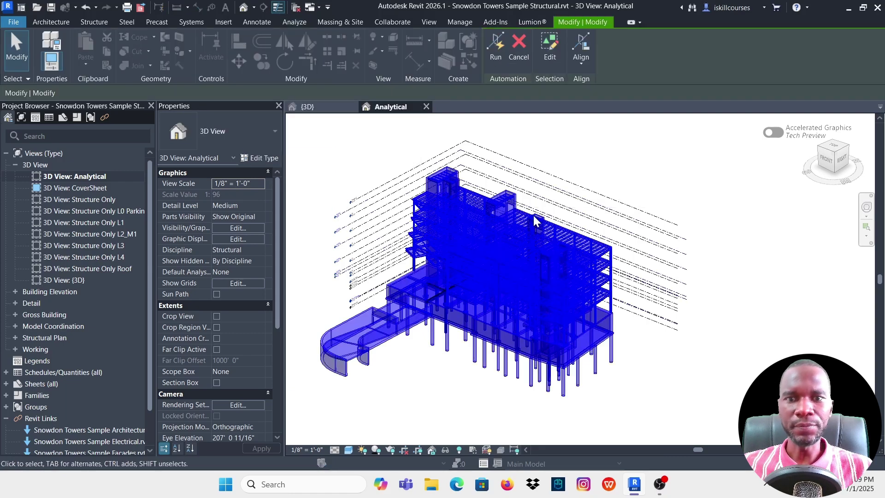
pyautogui.scroll(5, 508, 286)
pyautogui.scroll(-3, 507, 274)
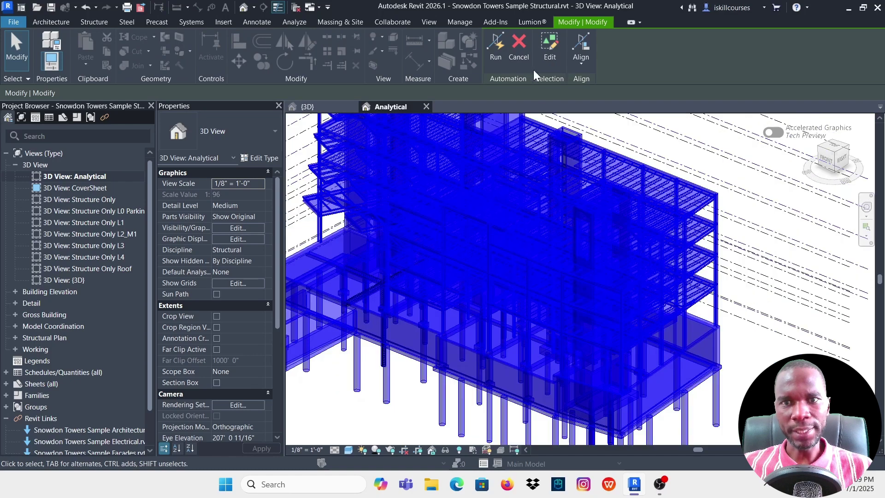
pyautogui.click(519, 43)
pyautogui.scroll(-8, 502, 226)
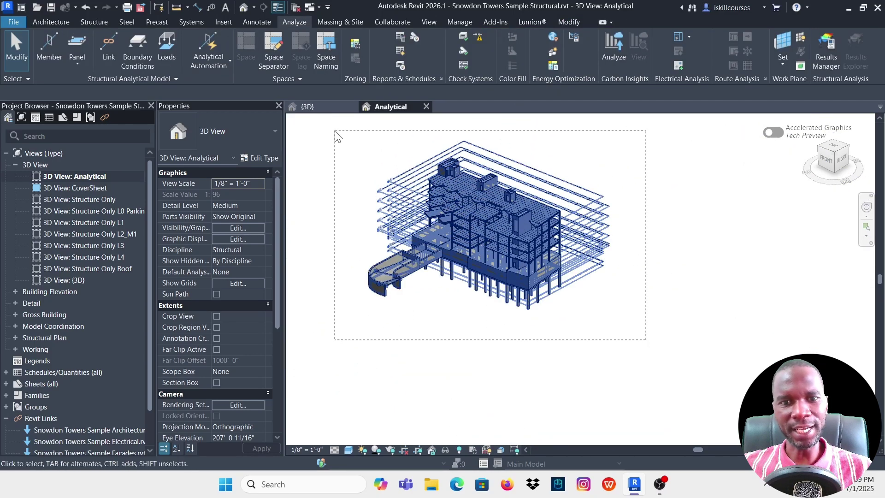
# Select the whole building in the Analytical view and start the Physical to Analytical for Buildings automation on it
pyautogui.moveTo(335, 131); pyautogui.dragTo(617, 318)
pyautogui.click(295, 23)
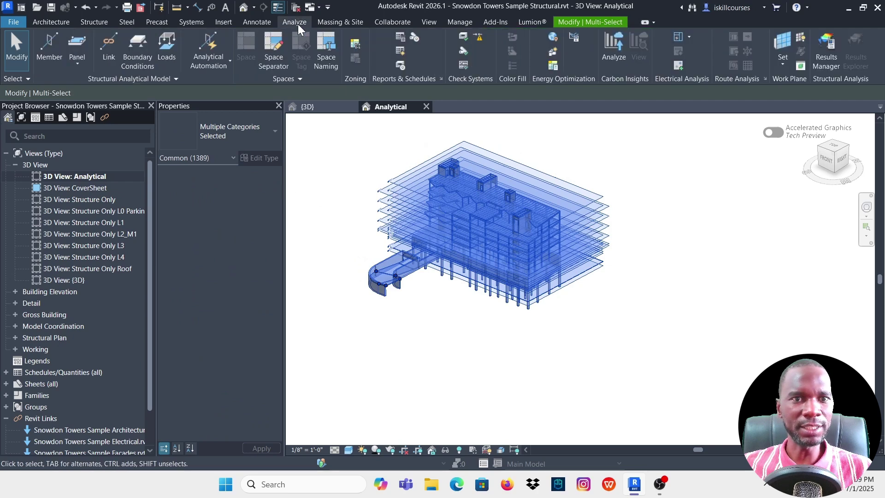
pyautogui.click(229, 61)
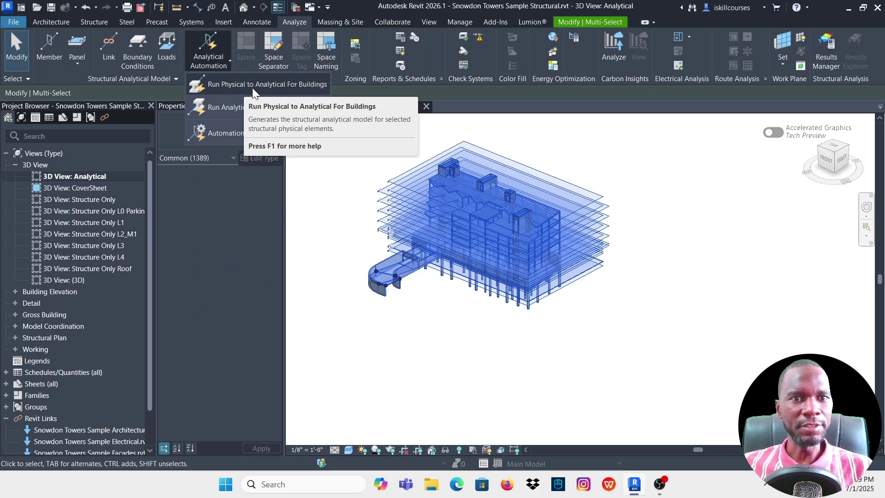
pyautogui.click(251, 85)
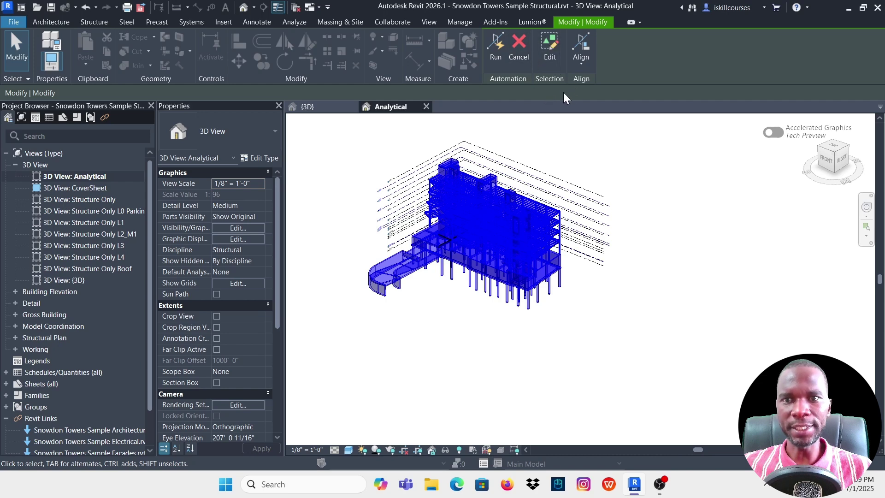
# Align the analytical elements to levels with tolerances of 0.35 for columns and walls and 1.00 for floors and beams, and run the automation
pyautogui.click(580, 64)
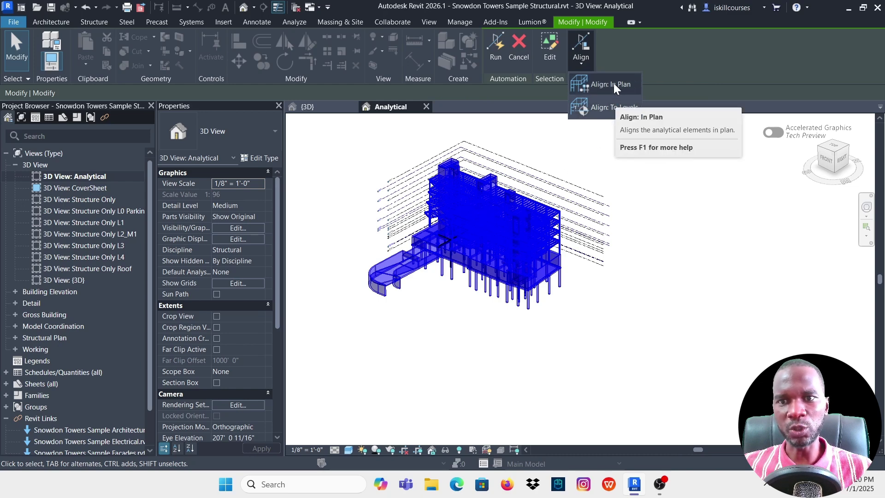
pyautogui.click(610, 107)
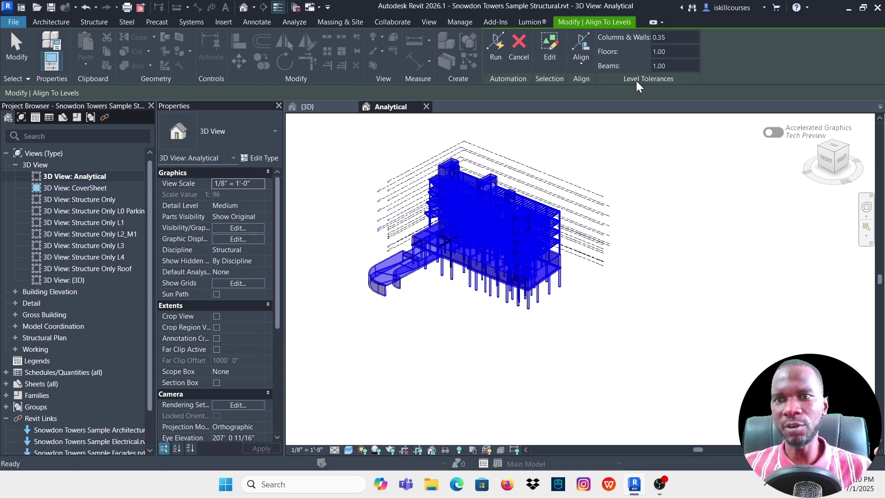
pyautogui.click(669, 52)
pyautogui.click(668, 66)
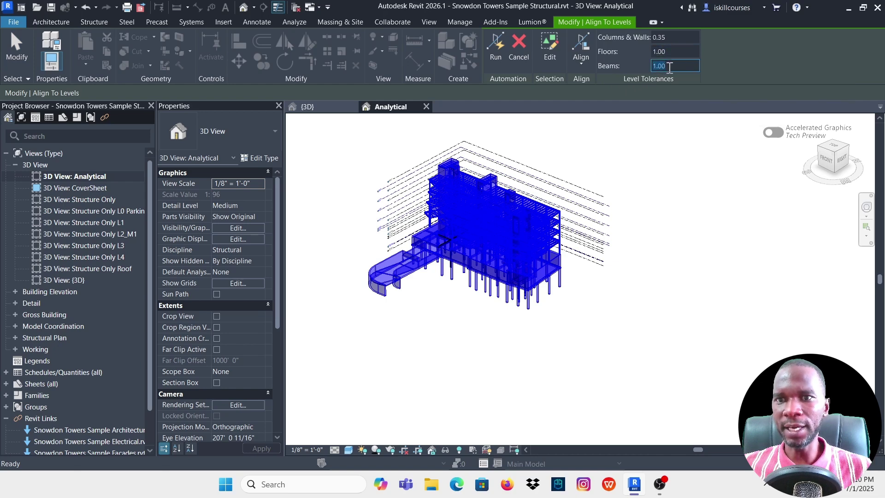
pyautogui.click(664, 38)
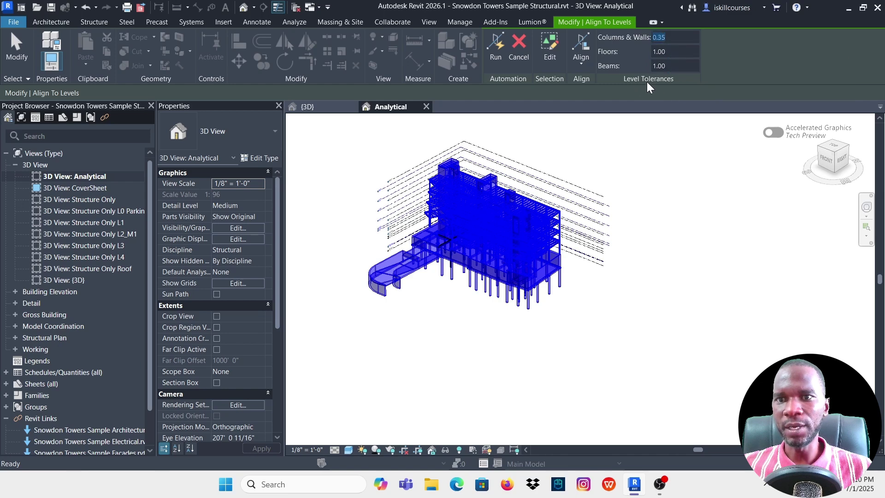
pyautogui.click(665, 39)
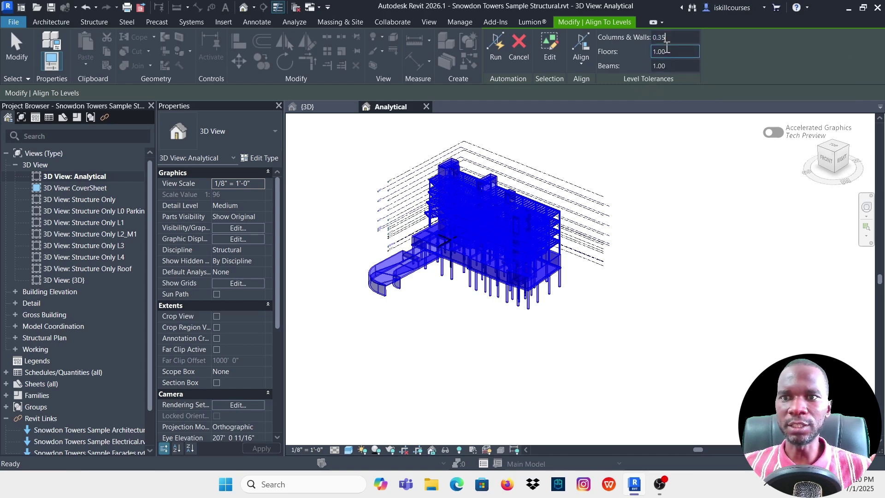
pyautogui.click(667, 48)
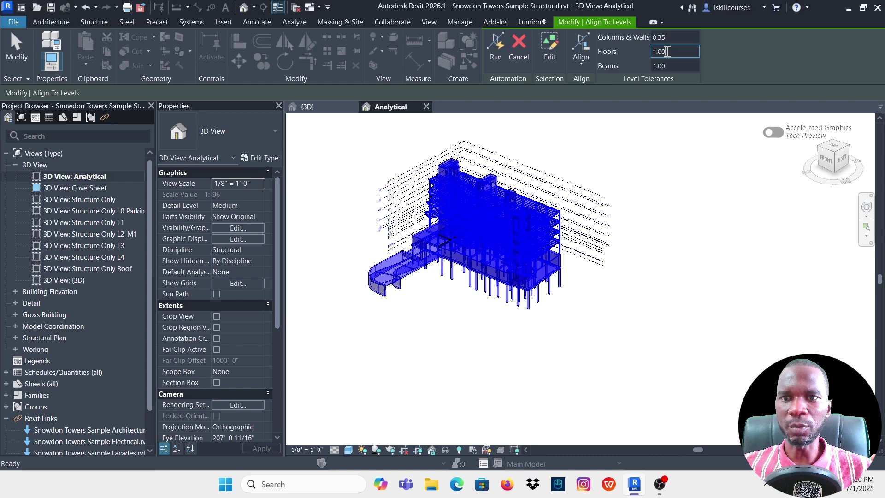
pyautogui.click(582, 61)
pyautogui.click(578, 61)
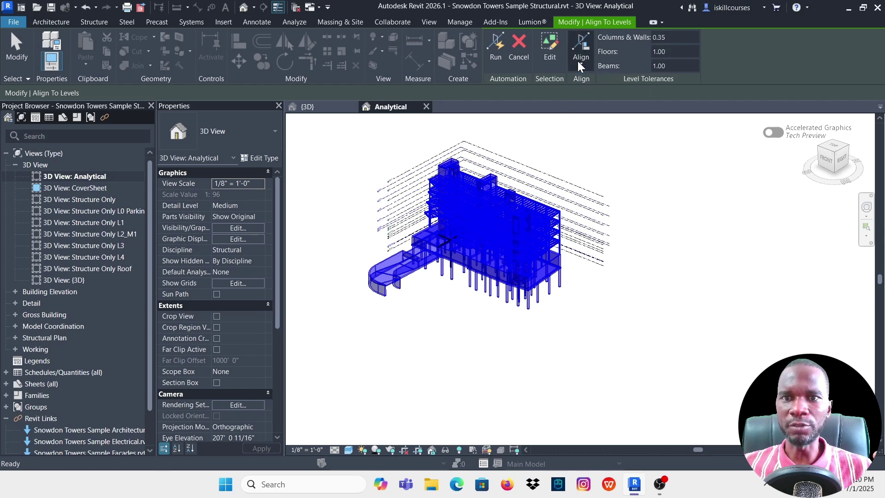
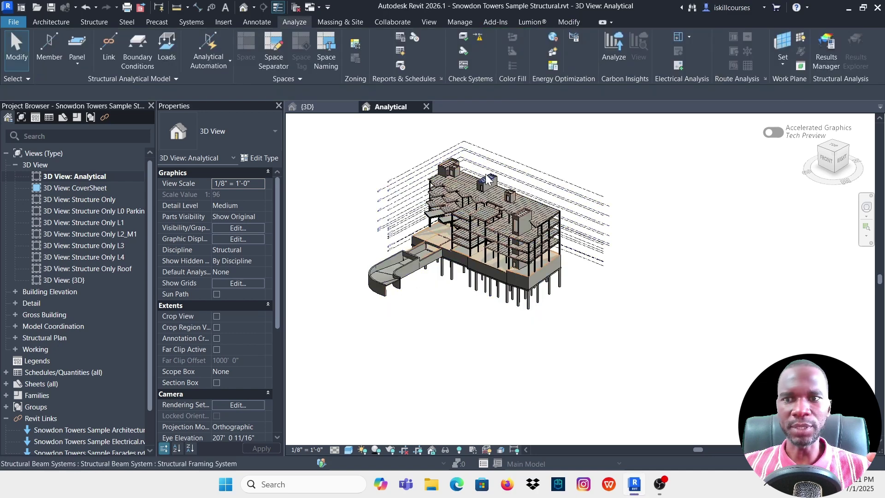
# Turn off all model categories in the Analytical view's visibility settings while keeping the analytical model categories shown, and apply the settings
pyautogui.scroll(5, 478, 205)
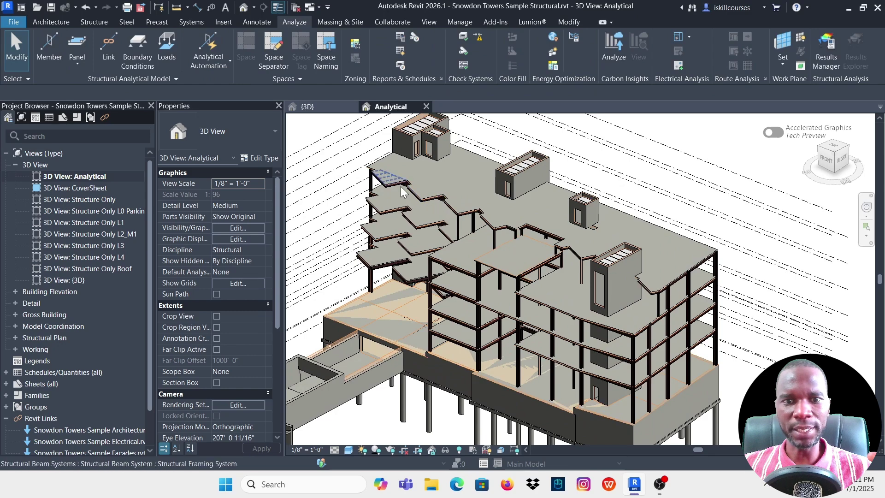
pyautogui.scroll(-3, 475, 219)
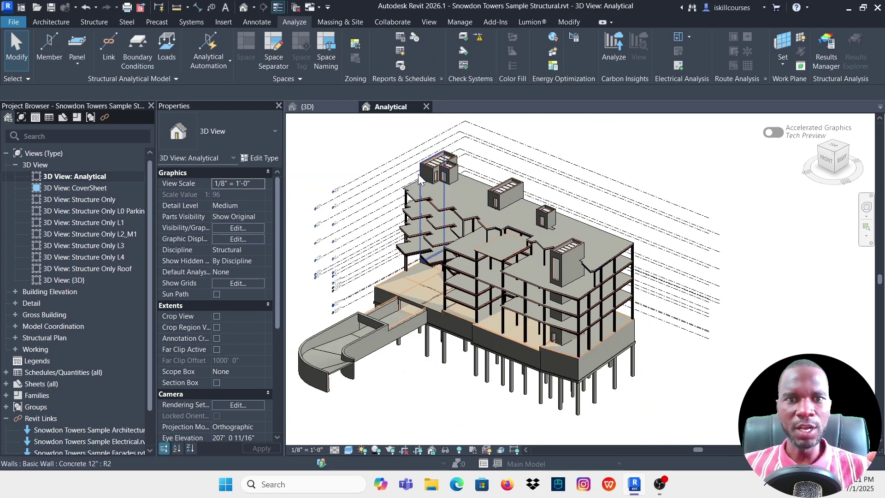
pyautogui.press('v')
pyautogui.press('v')
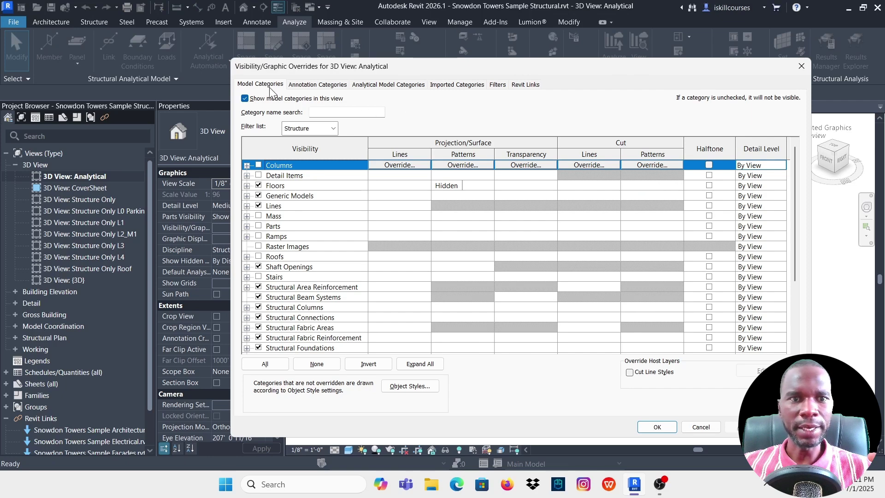
pyautogui.click(245, 99)
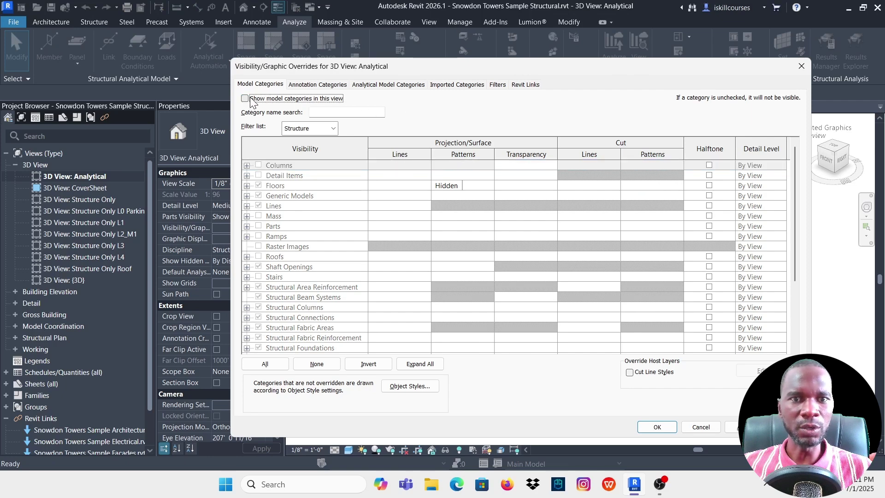
pyautogui.click(365, 82)
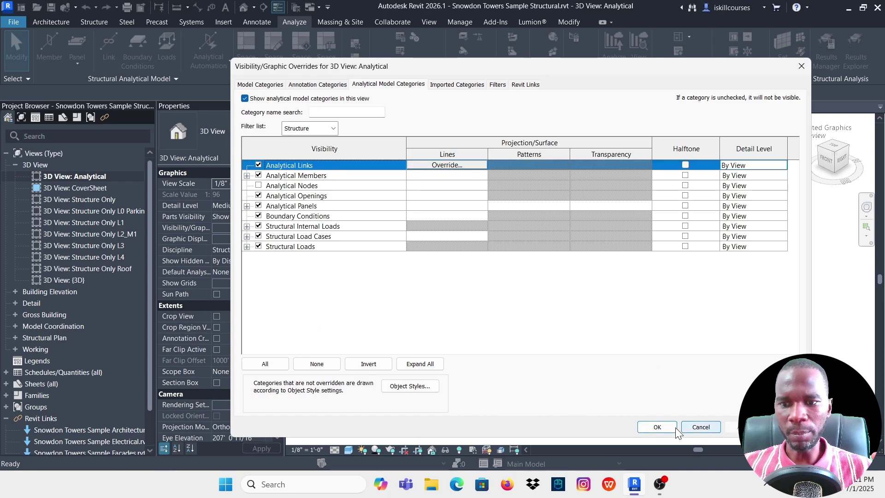
pyautogui.click(658, 427)
# Examine the generated analytical members and panels up close and from the front, comparing their alignment with the level lines
pyautogui.scroll(3, 451, 235)
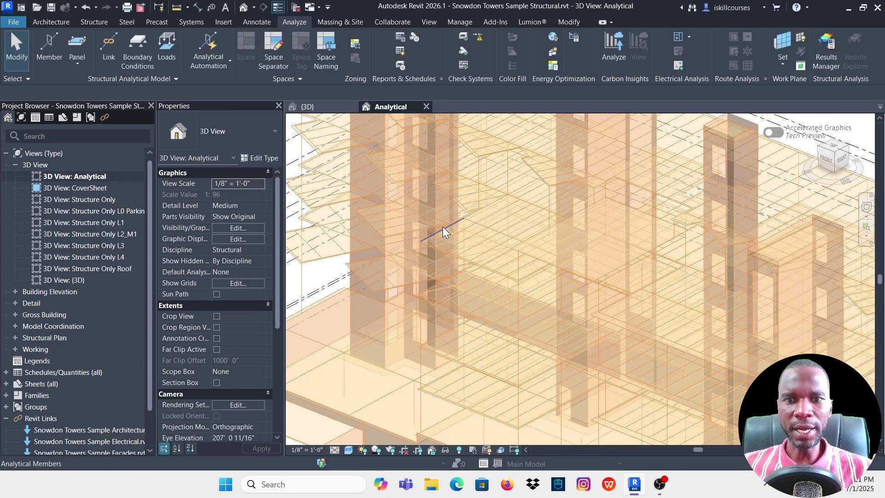
pyautogui.scroll(-2, 541, 195)
pyautogui.keyDown('shift'); pyautogui.moveTo(644, 262); pyautogui.dragTo(719, 172, button='middle'); pyautogui.keyUp('shift')
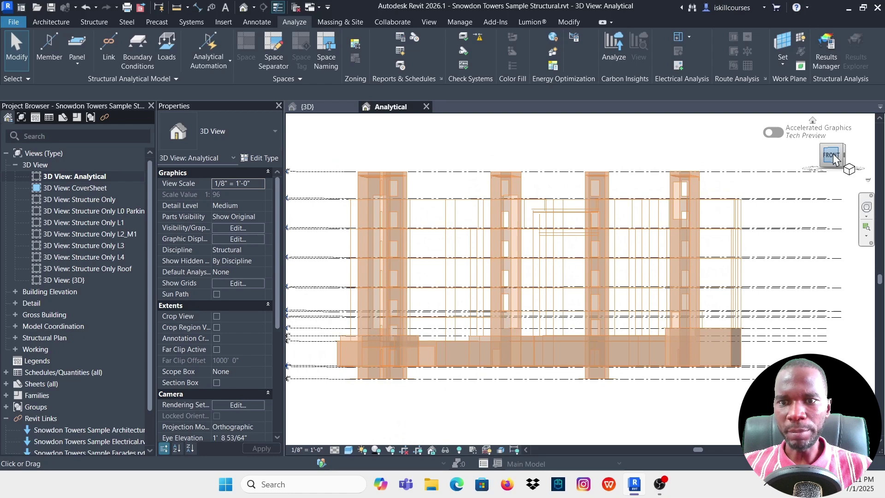
pyautogui.click(834, 156)
pyautogui.scroll(5, 512, 243)
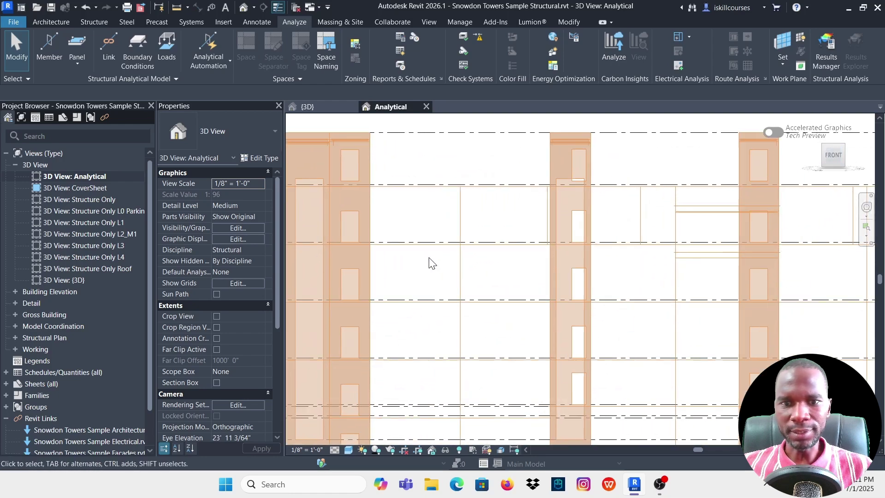
pyautogui.scroll(-5, 430, 263)
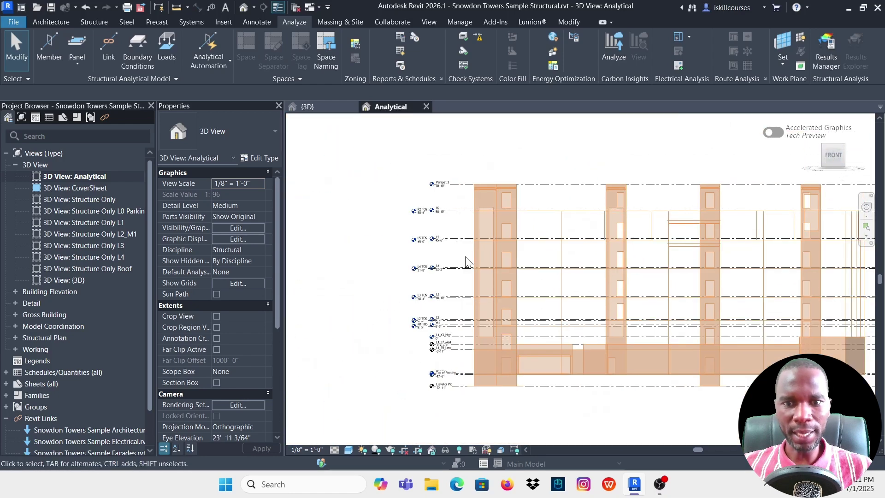
pyautogui.scroll(8, 437, 237)
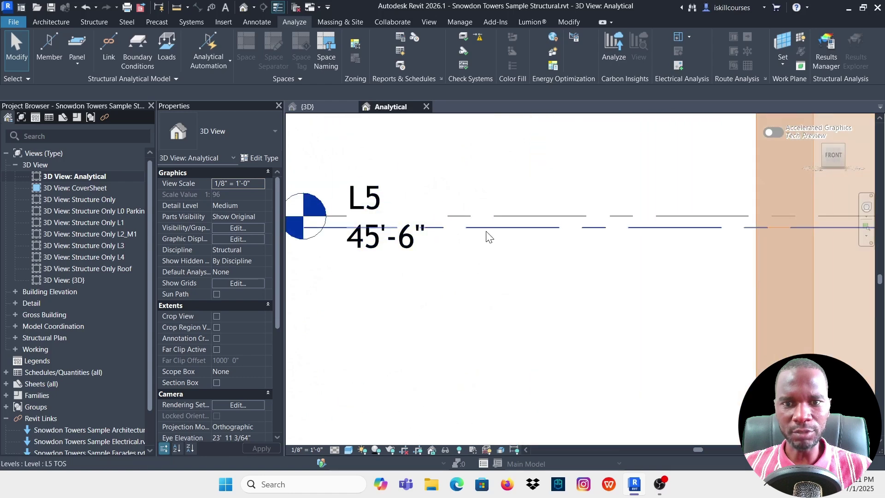
pyautogui.scroll(-2, 419, 232)
pyautogui.scroll(5, 480, 231)
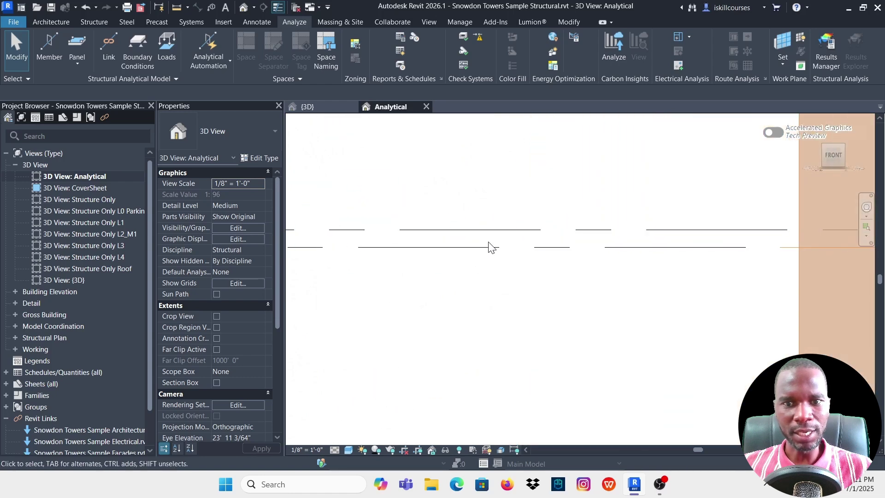
pyautogui.scroll(-5, 458, 251)
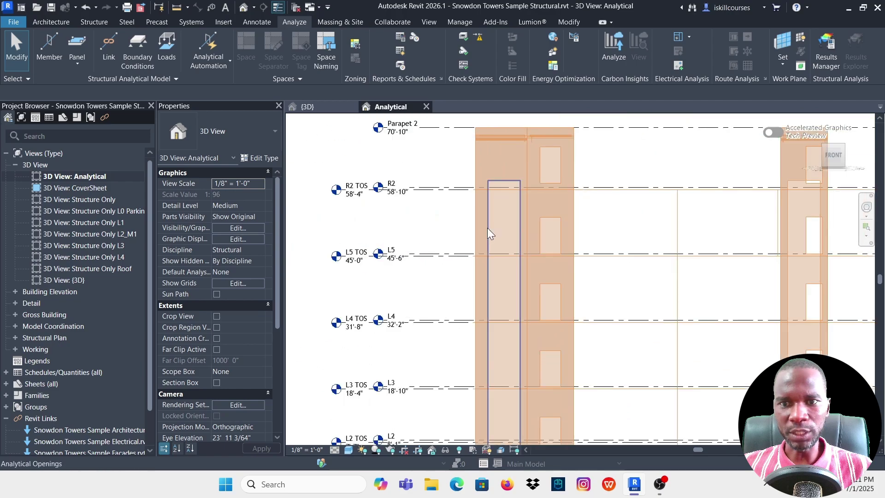
pyautogui.scroll(-3, 487, 227)
pyautogui.scroll(4, 590, 263)
pyautogui.scroll(-1, 603, 272)
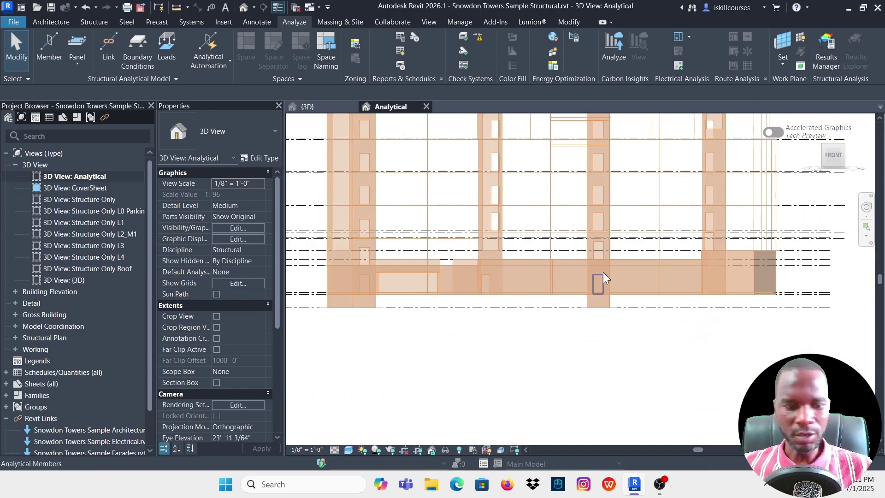
# Inspect the analytical floors, beams and walls from angled views and from the right side, checking how they line up with the levels
pyautogui.scroll(-2, 603, 272)
pyautogui.keyDown('shift'); pyautogui.moveTo(783, 223); pyautogui.dragTo(705, 272, button='middle'); pyautogui.keyUp('shift')
pyautogui.scroll(5, 722, 183)
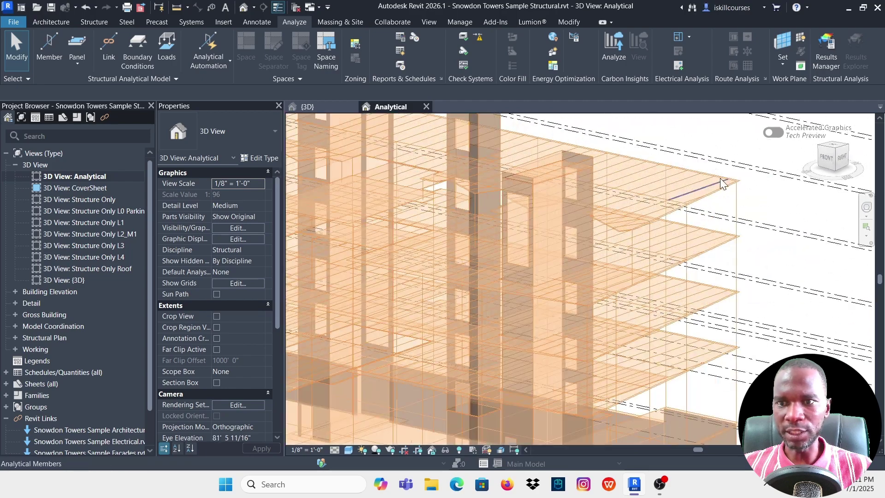
pyautogui.scroll(2, 720, 182)
pyautogui.scroll(-3, 692, 193)
pyautogui.keyDown('shift'); pyautogui.moveTo(664, 213); pyautogui.dragTo(727, 231, button='middle'); pyautogui.keyUp('shift')
pyautogui.scroll(-3, 749, 264)
pyautogui.click(835, 156)
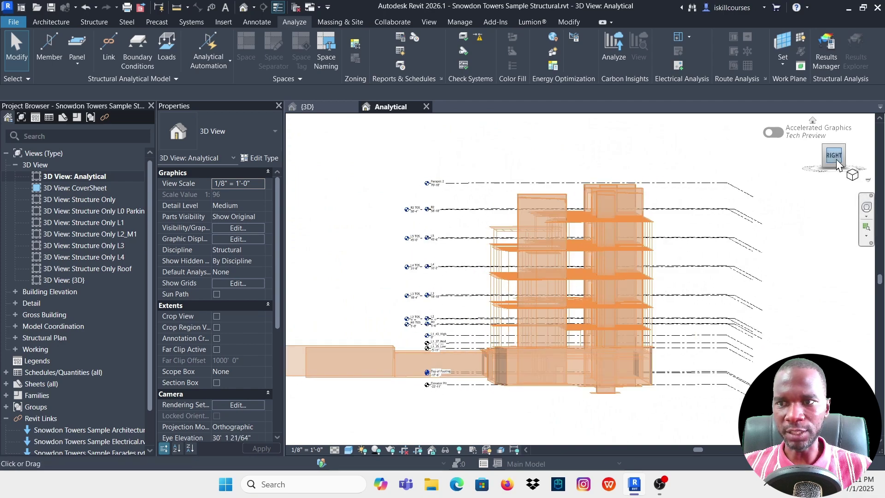
pyautogui.scroll(4, 547, 275)
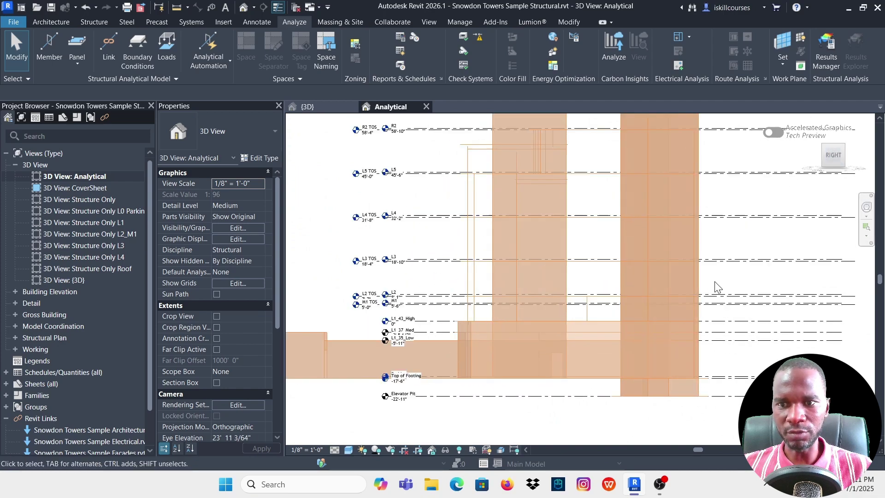
pyautogui.scroll(3, 717, 287)
pyautogui.scroll(-6, 579, 290)
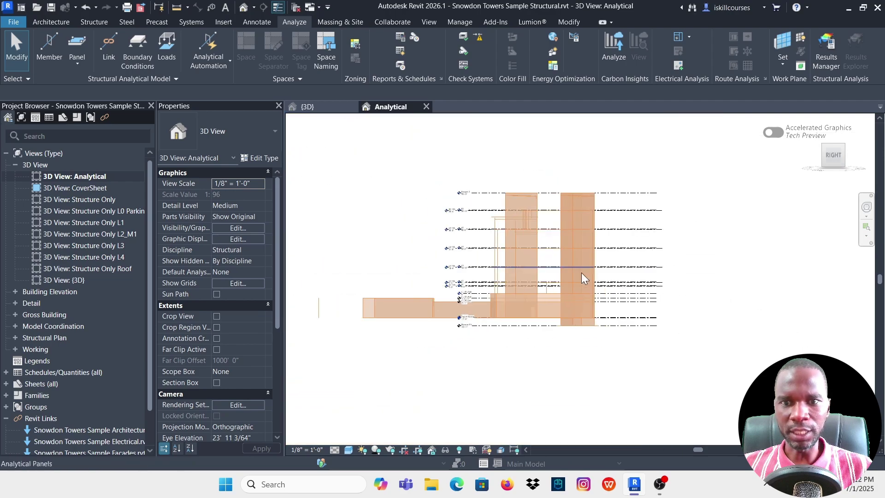
pyautogui.keyDown('shift'); pyautogui.moveTo(582, 273); pyautogui.dragTo(617, 336, button='middle'); pyautogui.keyUp('shift')
pyautogui.scroll(5, 563, 228)
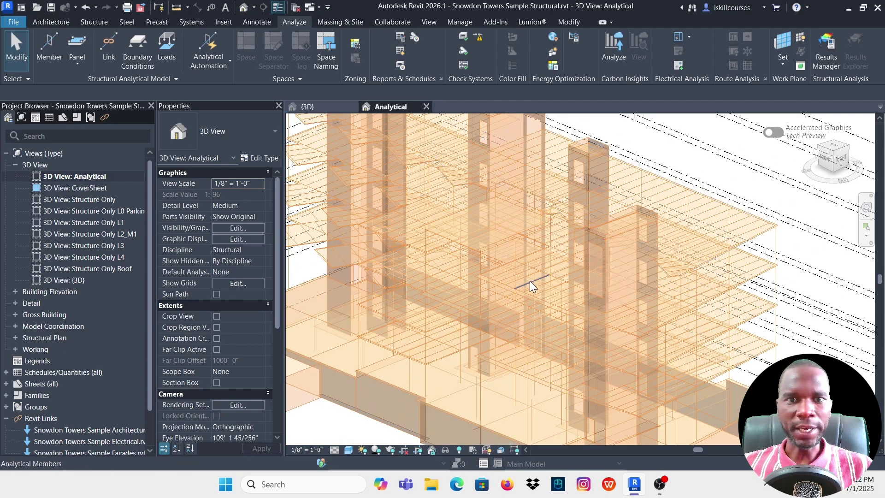
pyautogui.scroll(-3, 522, 266)
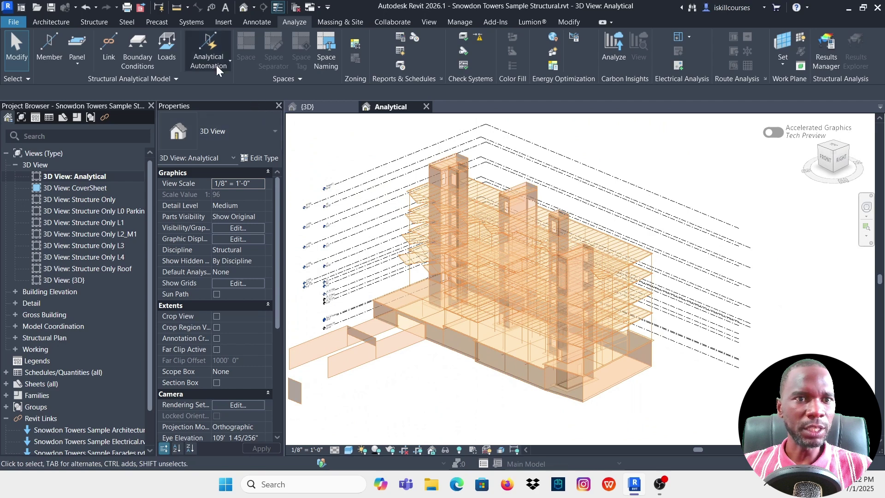
# Review the building automation scripts in the Autodesk Samples folder of Automation Customization, close it and recheck the available automation commands
pyautogui.click(230, 60)
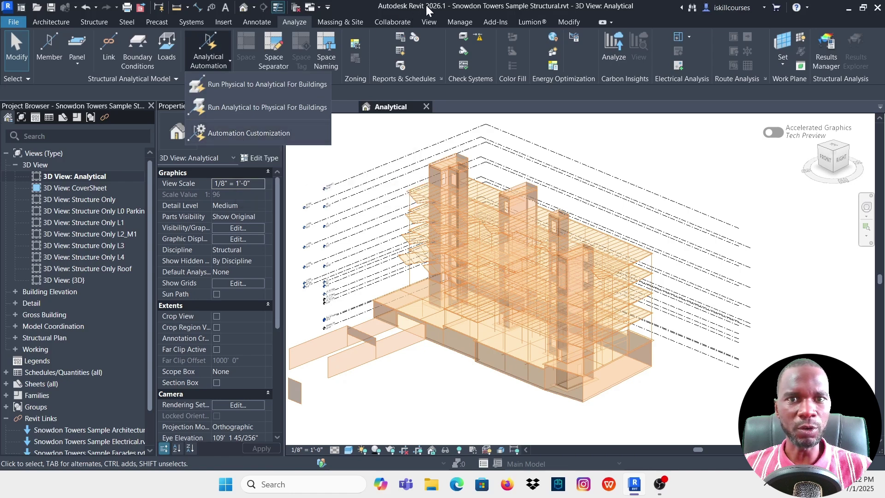
pyautogui.click(233, 133)
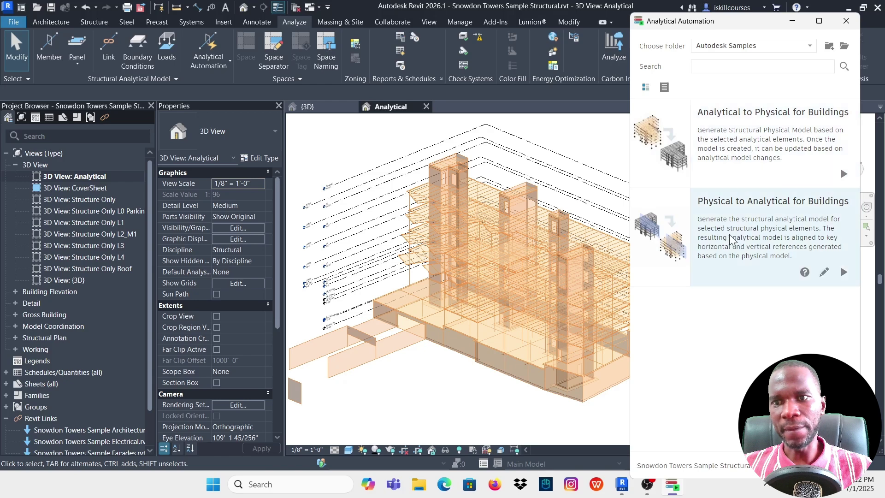
pyautogui.click(846, 23)
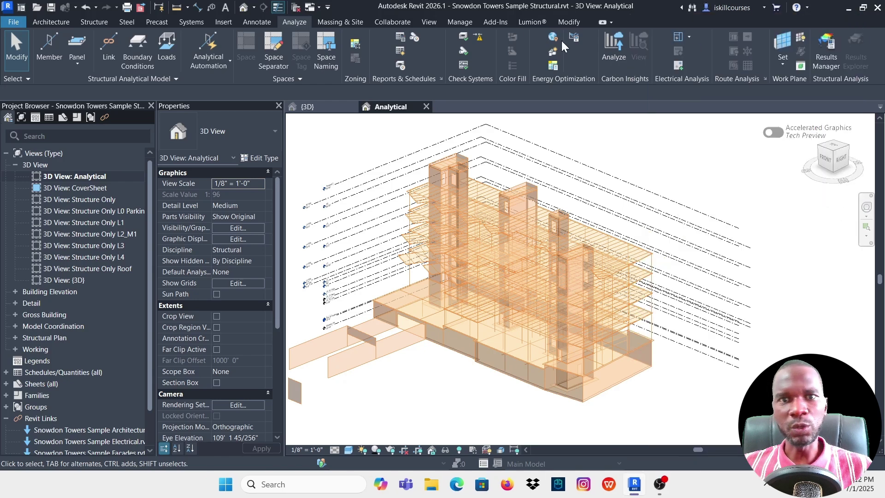
pyautogui.click(228, 67)
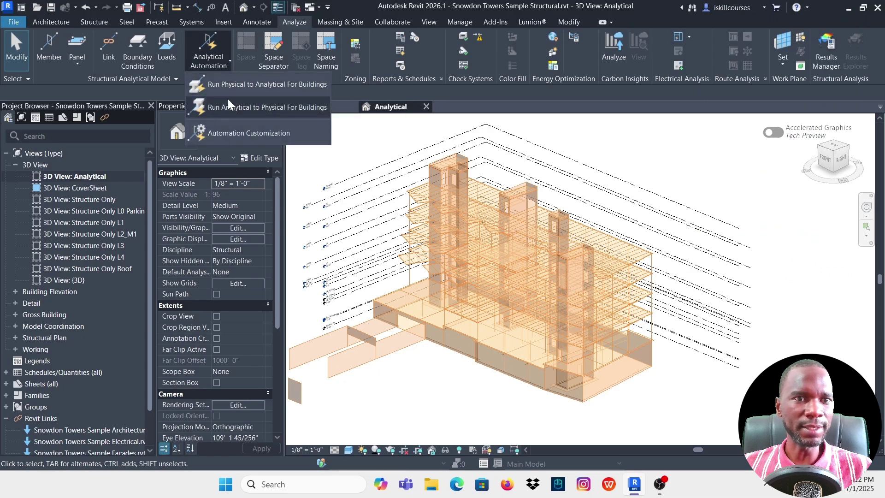
pyautogui.scroll(-3, 557, 199)
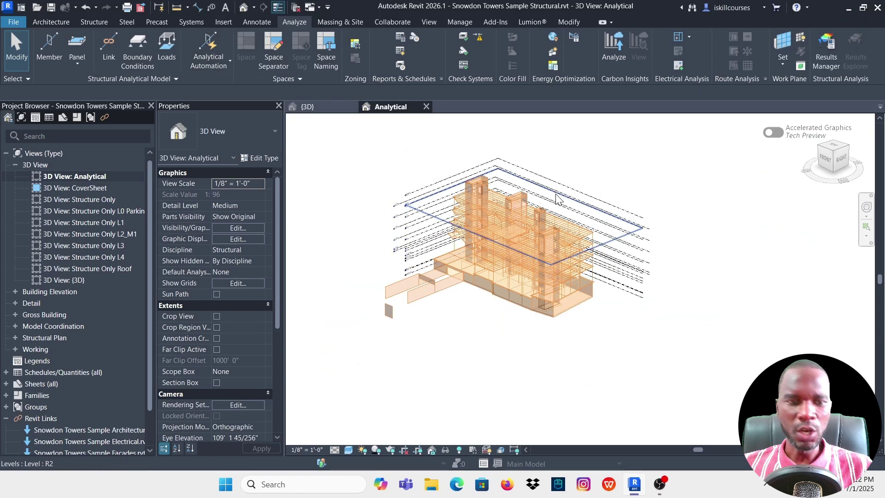
pyautogui.scroll(-2, 557, 198)
pyautogui.keyDown('shift'); pyautogui.moveTo(557, 198); pyautogui.dragTo(557, 225, button='middle'); pyautogui.keyUp('shift')
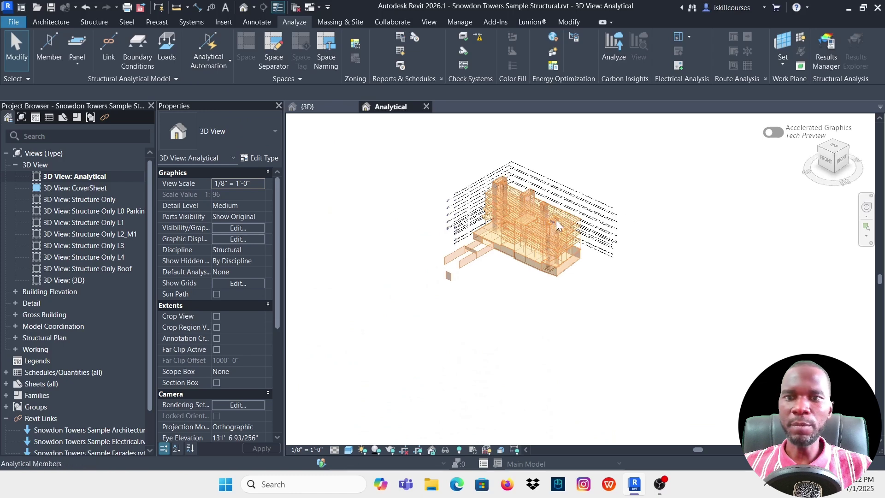
pyautogui.scroll(4, 557, 224)
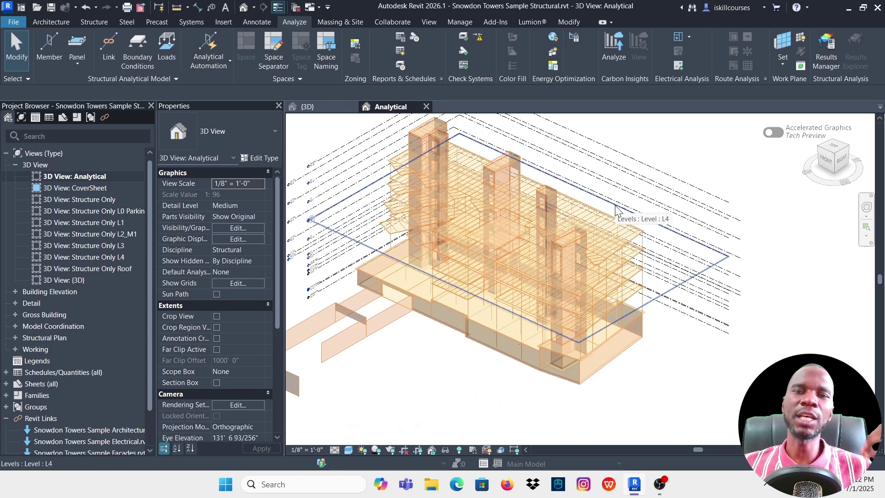